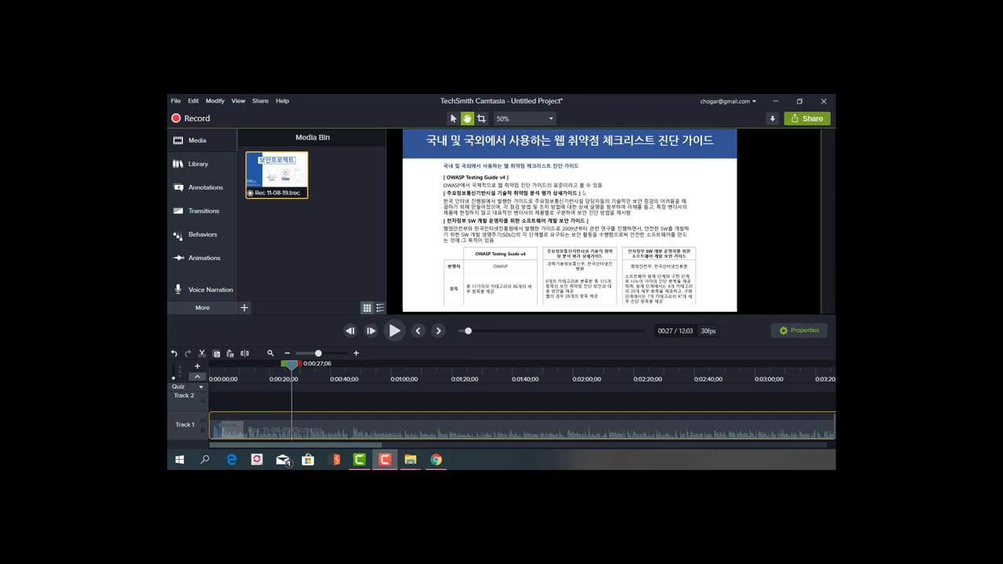
Separate the audio from the video of the Rec 11-08-19 screen recording clip on Track 1
click(302, 228)
click(297, 192)
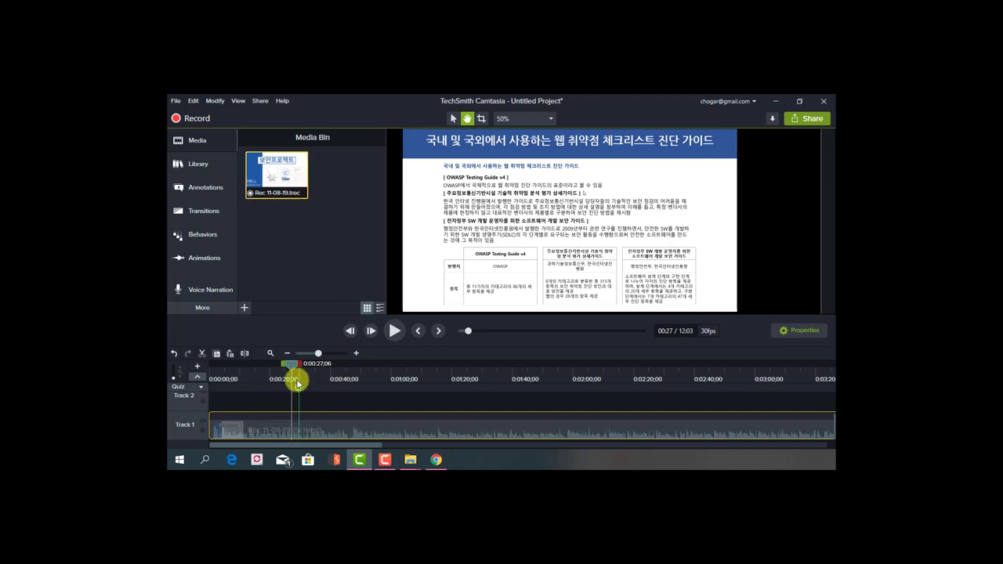
mouse_move(291, 362)
mouse_down()
mouse_move(342, 360)
mouse_move(261, 358)
mouse_move(348, 366)
mouse_move(290, 365)
mouse_up()
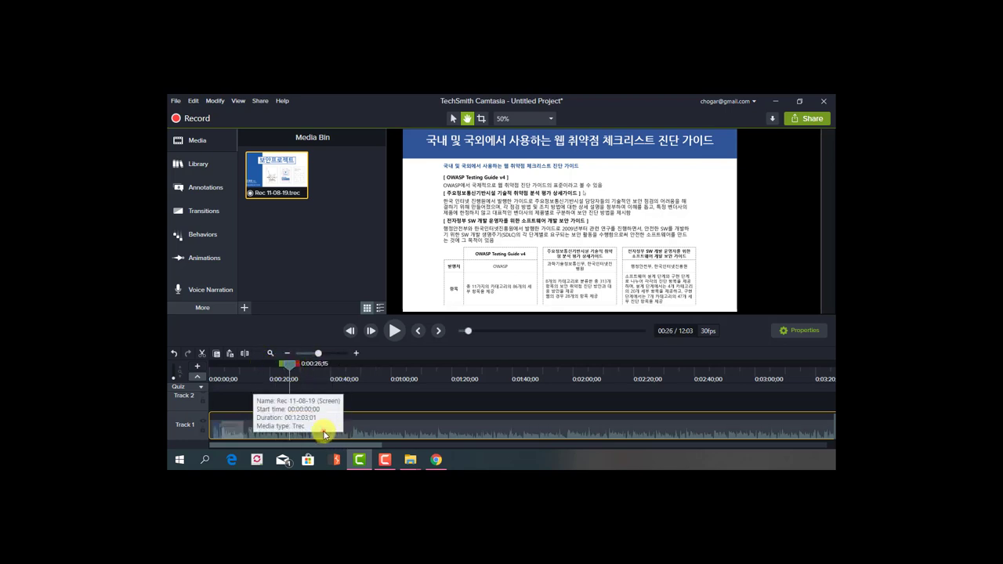
right_click(286, 431)
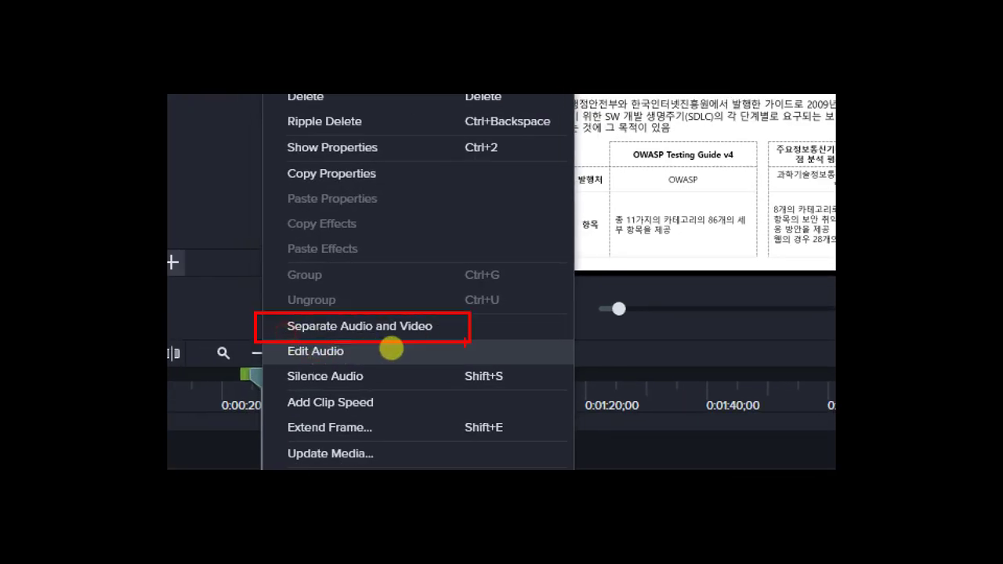
click(407, 321)
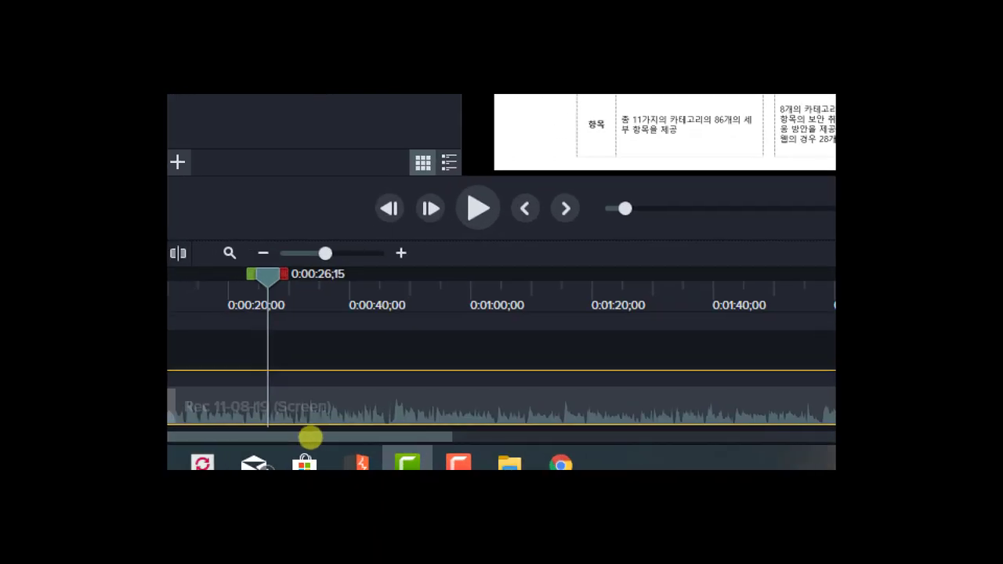
click(311, 442)
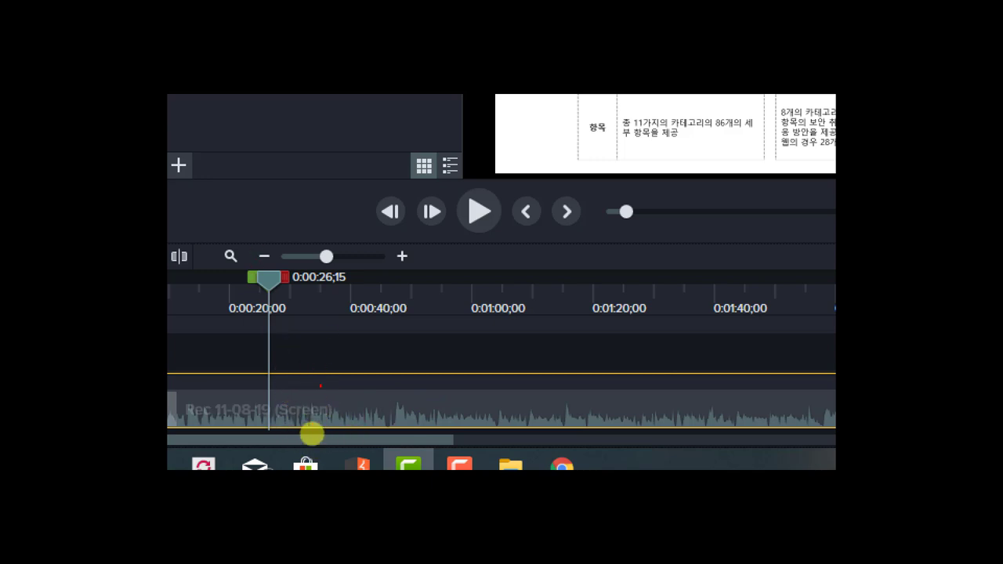
right_click(311, 416)
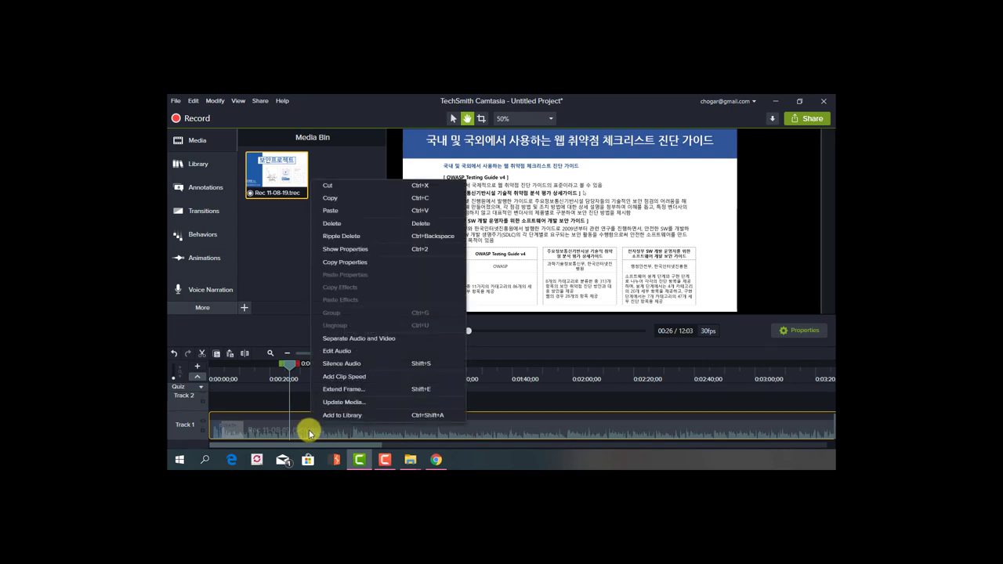
click(353, 340)
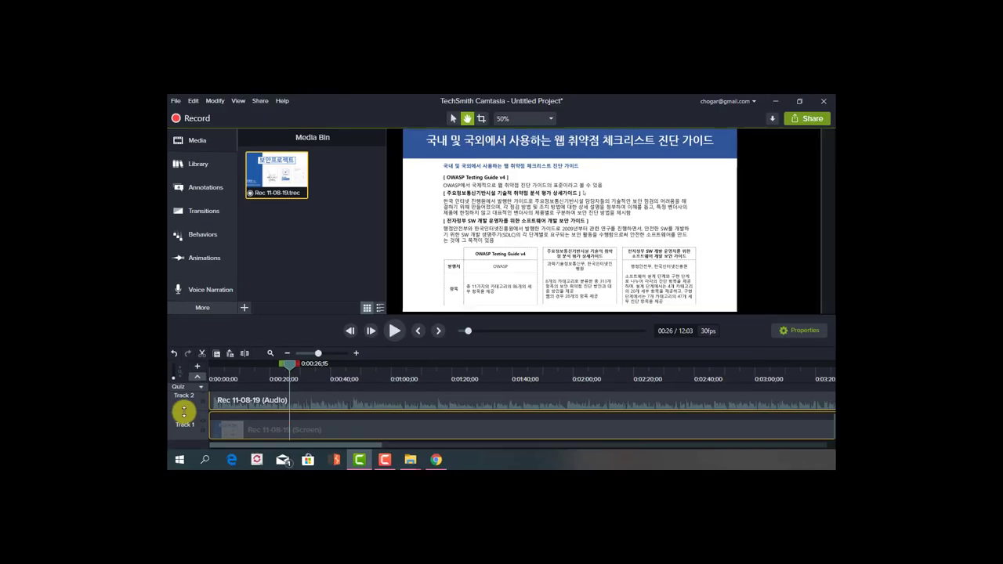
Try deleting the separated audio clip on Track 2, play back the video briefly, and undo the deletion
click(316, 405)
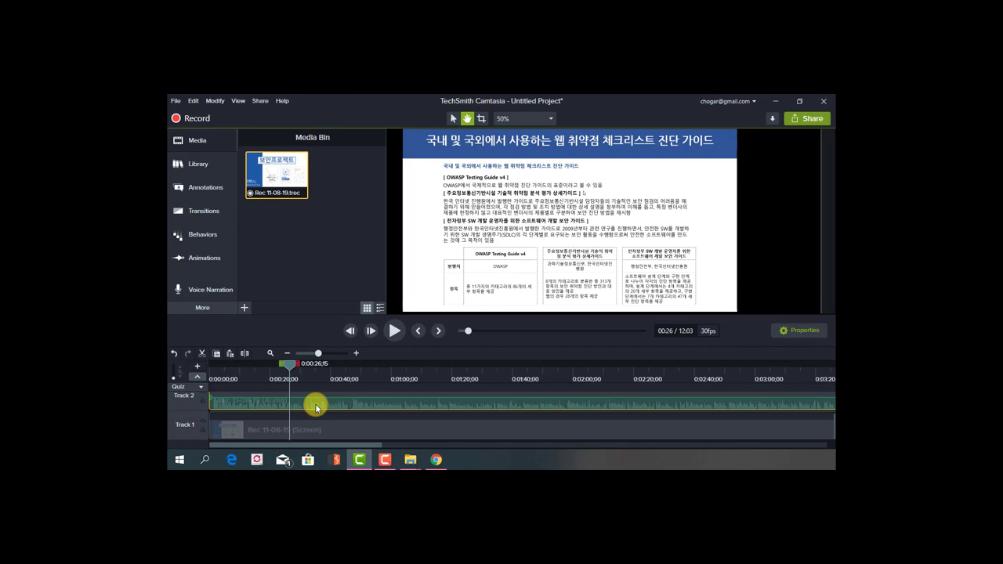
key(Delete)
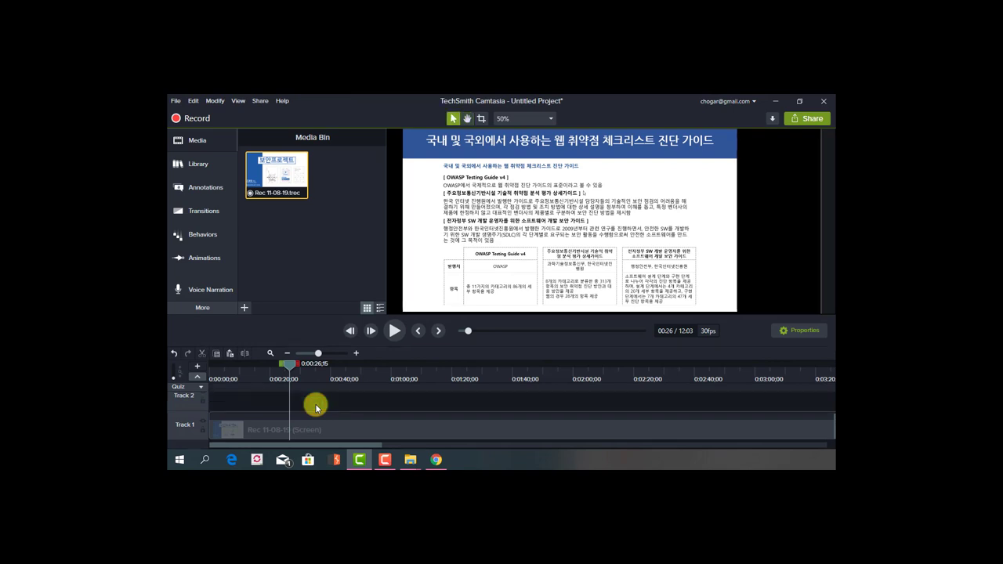
key(space)
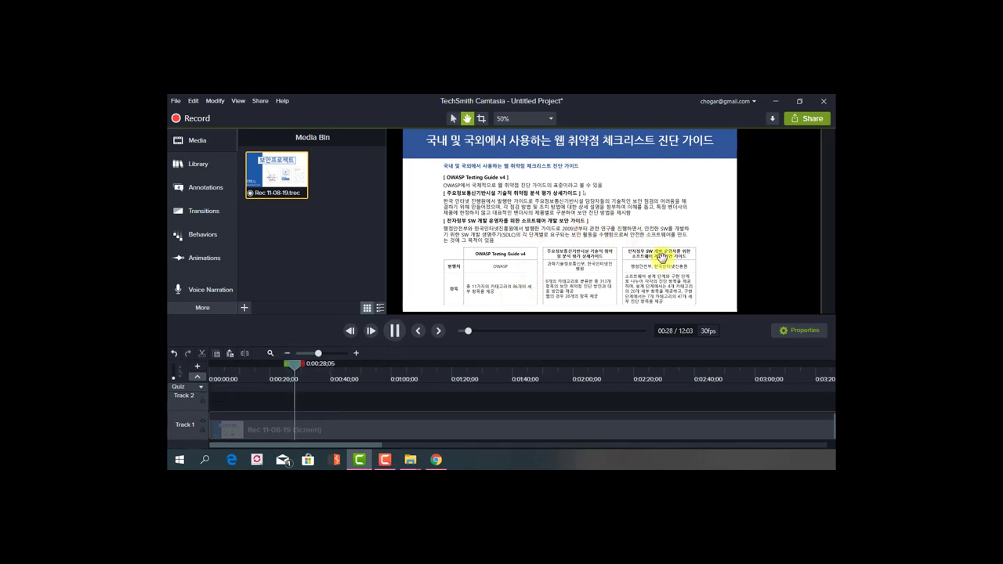
key(space)
key(ctrl+z)
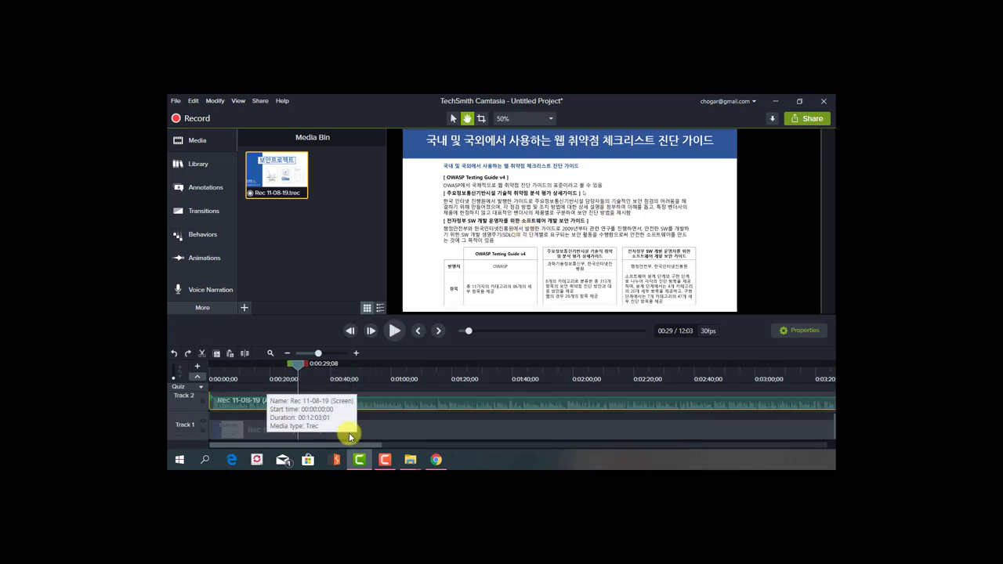
click(340, 402)
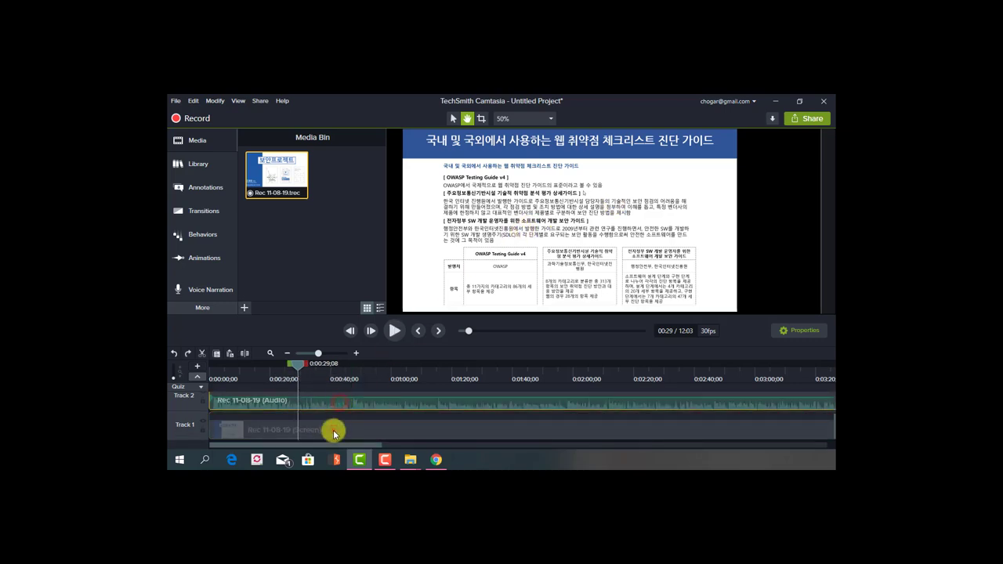
click(332, 430)
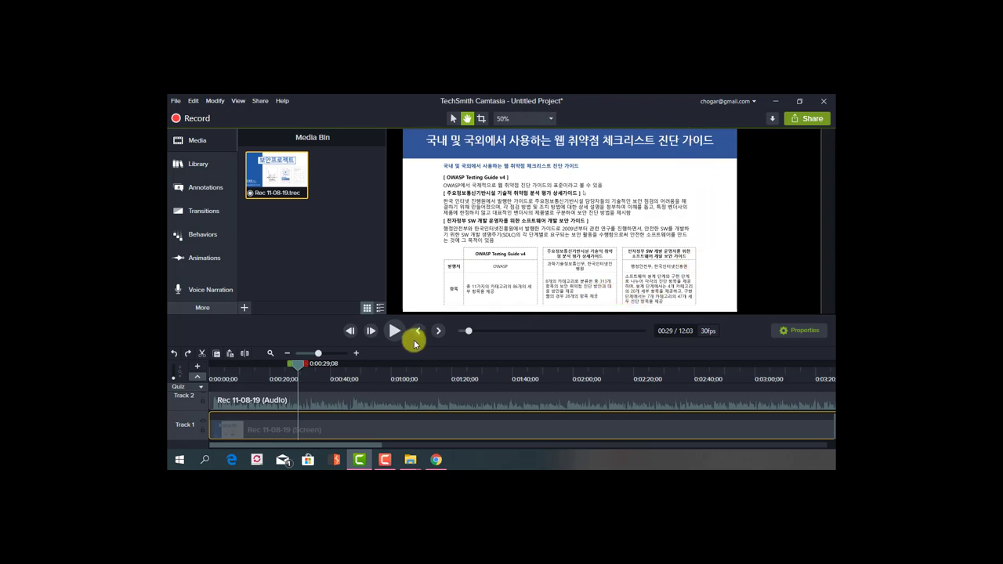
click(371, 404)
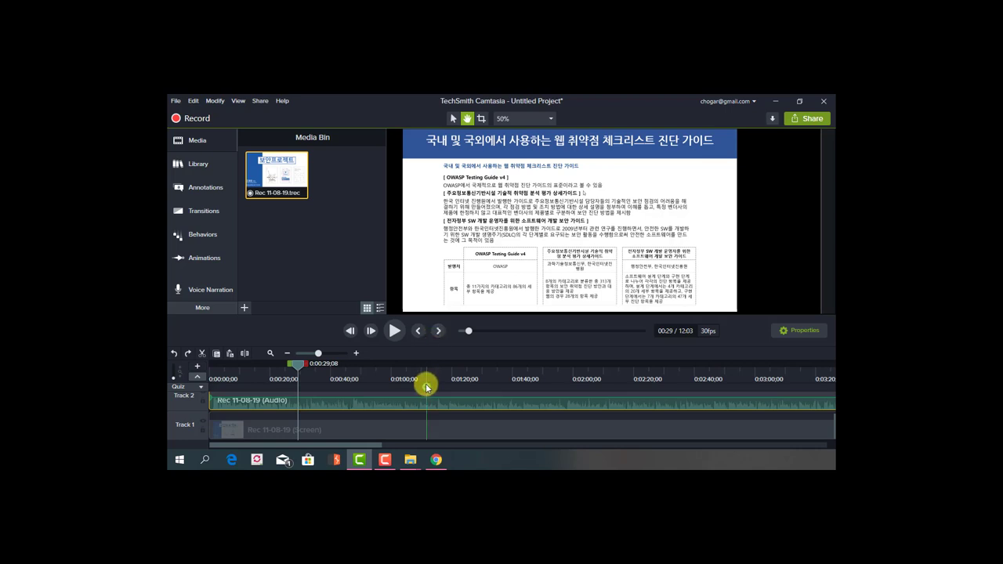
scroll(337, 423, up, 1)
scroll(331, 409, down, 1)
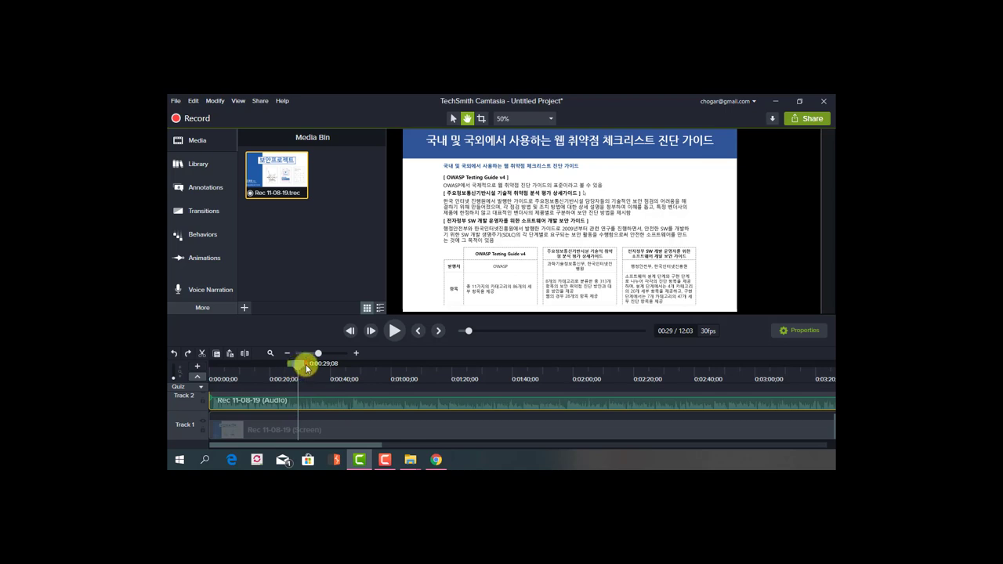
Try deleting the timeline range from 0:00:29;08 to 0:00:44;23 on both tracks, and undo the deletion
drag(306, 368, 352, 369)
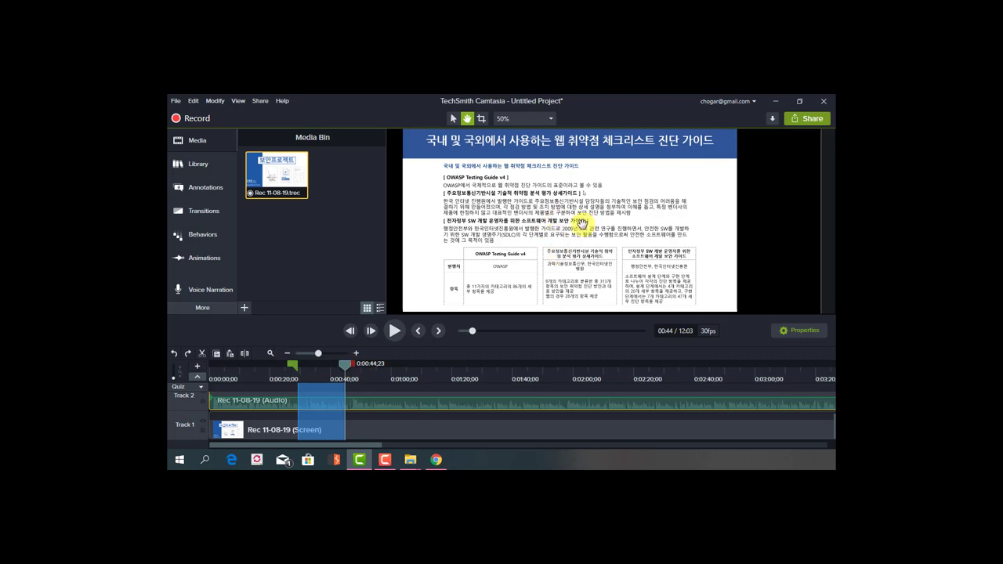
click(327, 406)
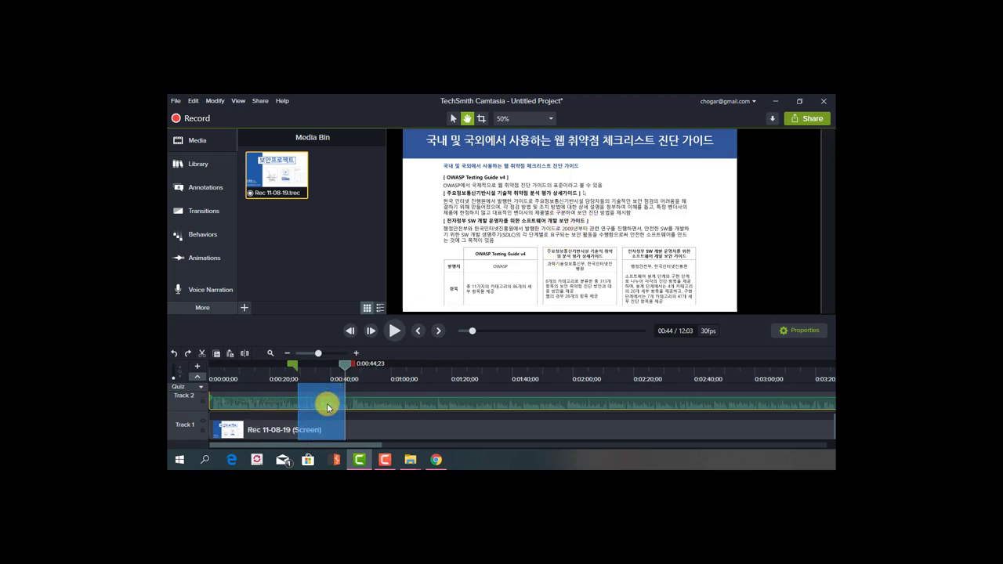
mouse_move(345, 365)
mouse_down()
mouse_move(315, 365)
mouse_move(353, 370)
mouse_move(344, 370)
mouse_up()
click(344, 368)
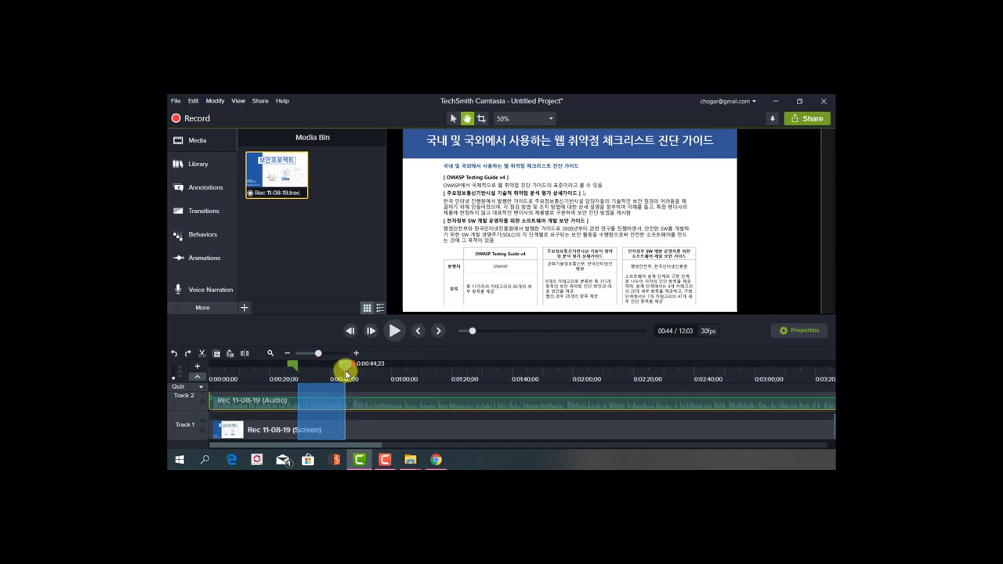
drag(342, 361, 341, 367)
click(345, 366)
right_click(338, 404)
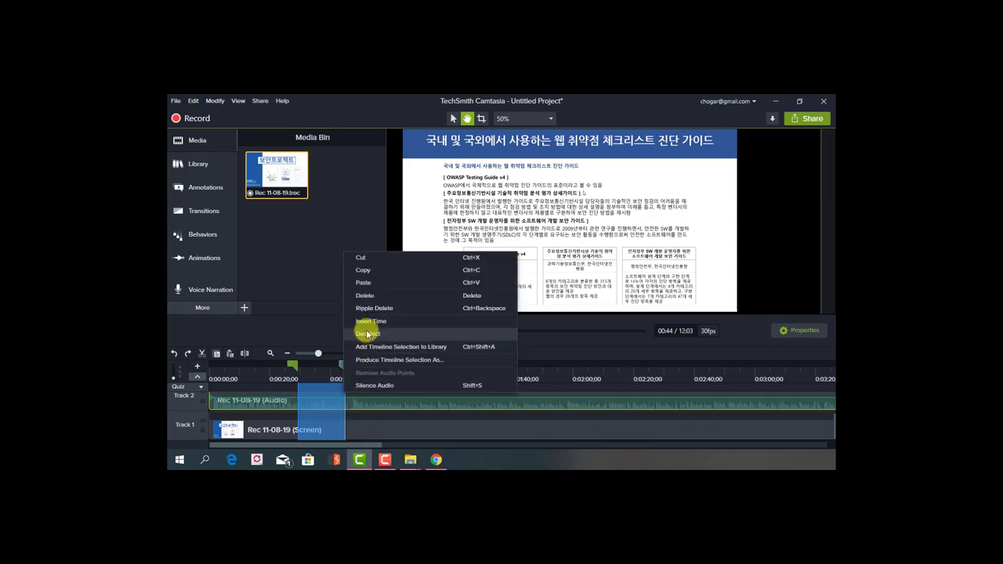
click(365, 295)
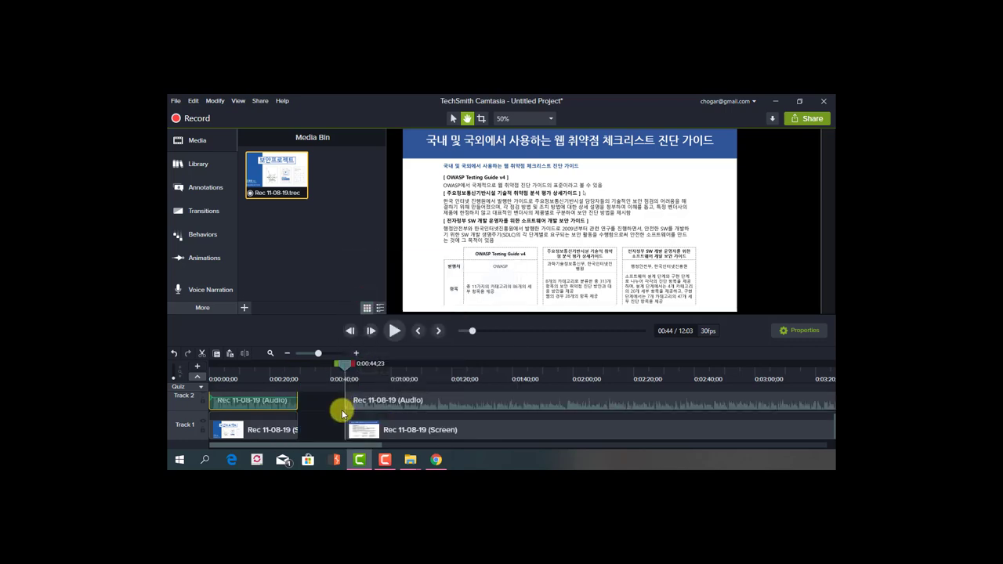
key(ctrl+z)
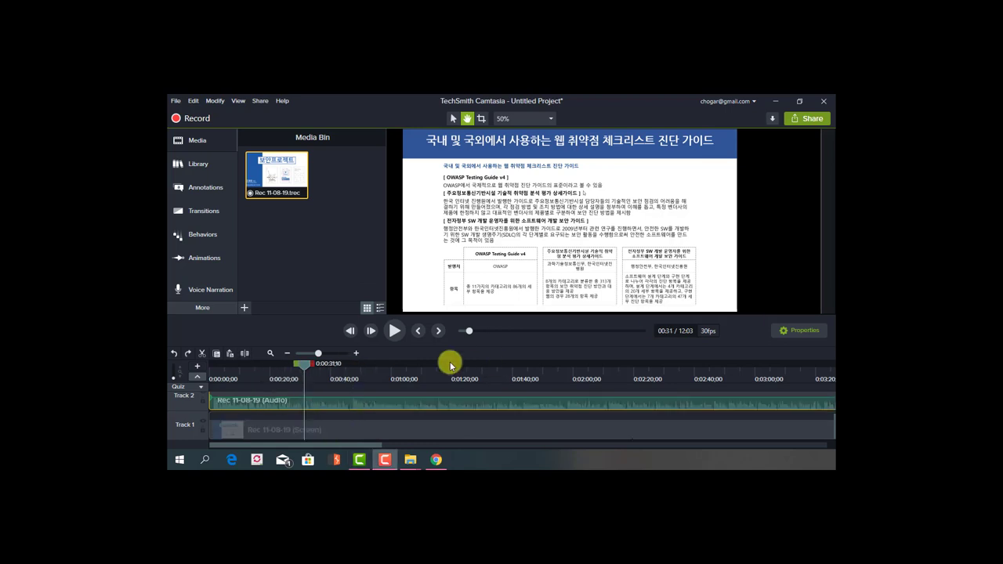
Split the separated audio clip on Track 2 at 0:00:31;10
click(306, 399)
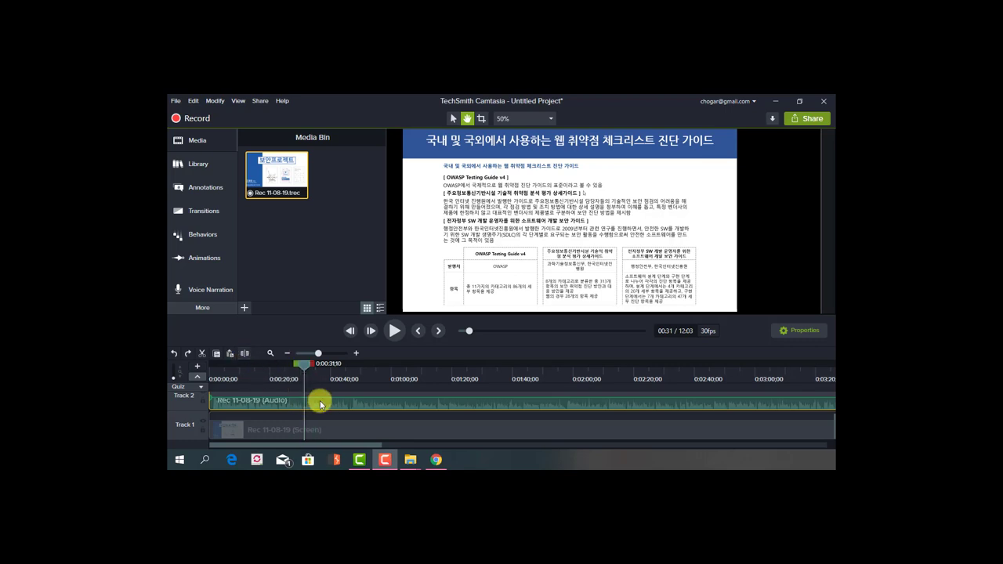
click(320, 405)
click(243, 354)
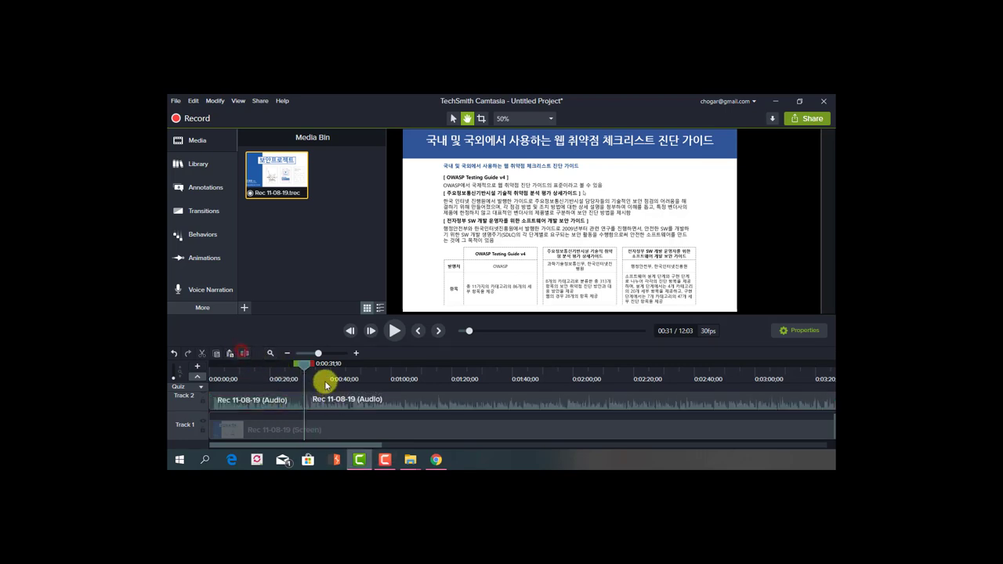
Split the remaining audio on Track 2 a second time at 0:00:52;05
drag(305, 363, 365, 364)
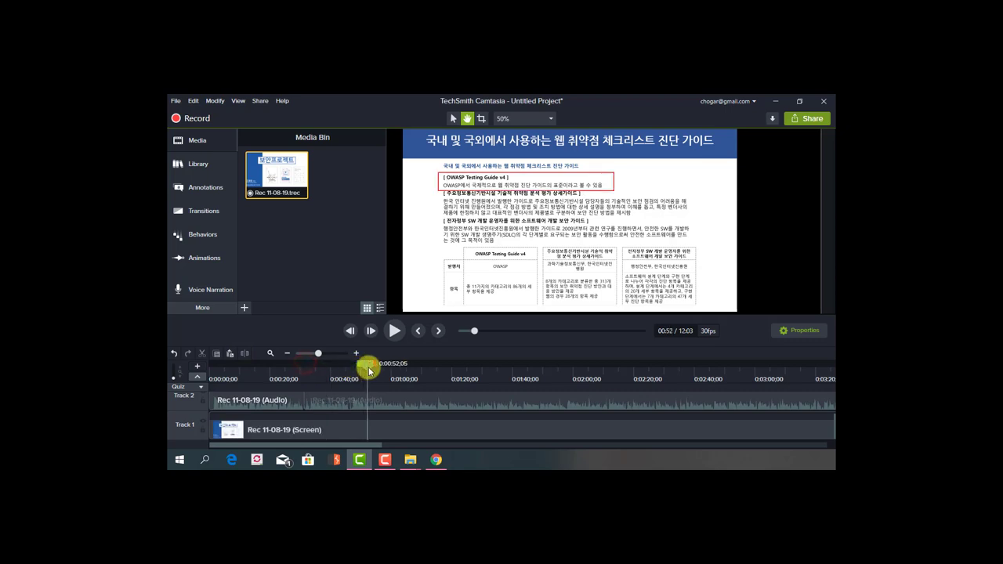
click(249, 354)
click(370, 404)
click(245, 353)
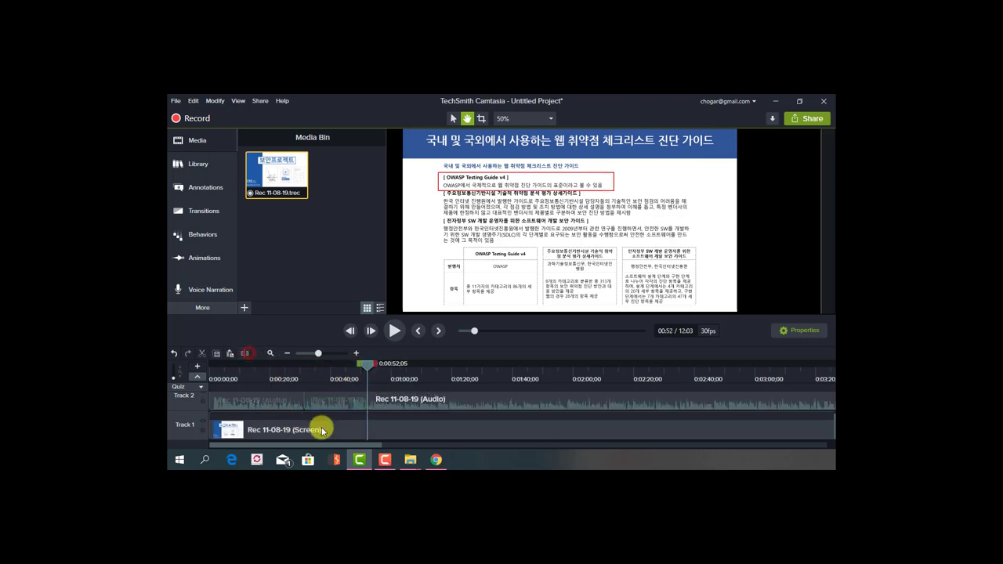
Delete the audio segment between the two splits and return the playhead to the gap's start at 0:00:31;10
click(352, 408)
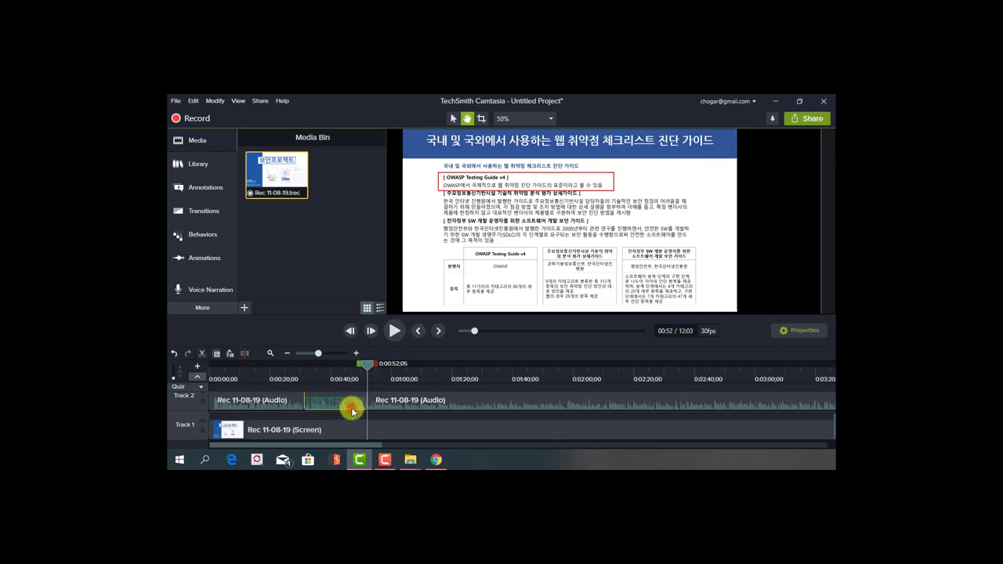
key(Delete)
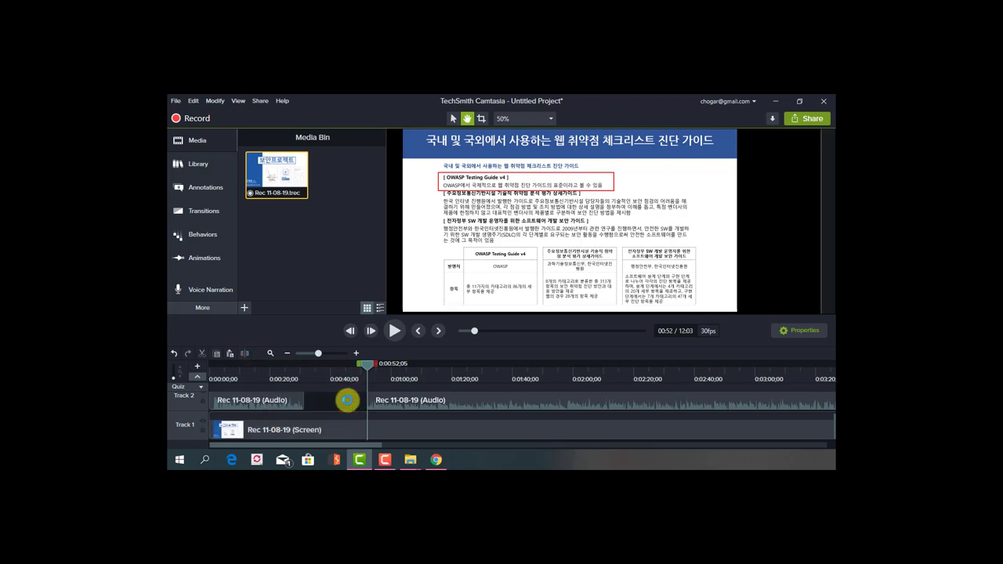
drag(368, 365, 304, 362)
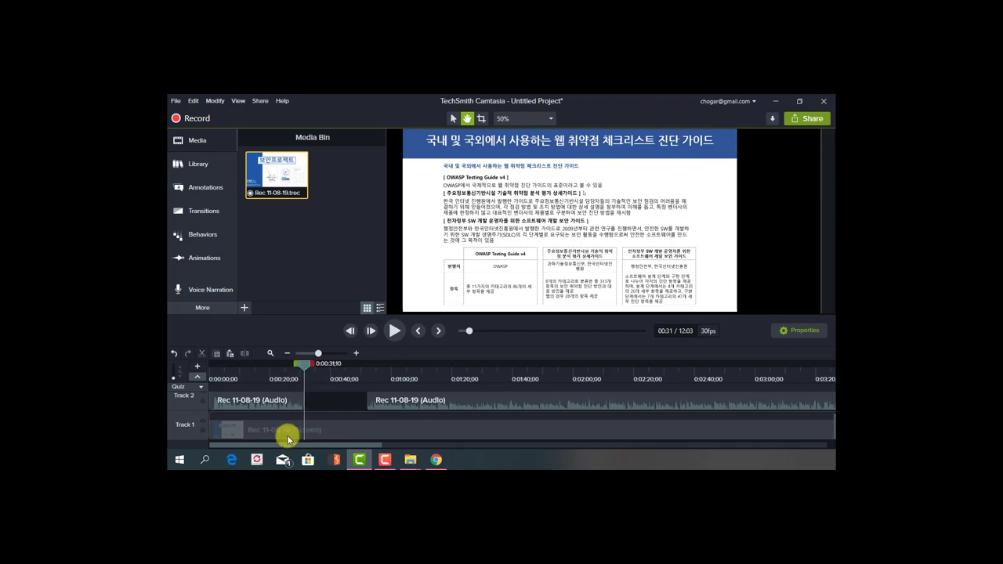
scroll(309, 414, up, 2)
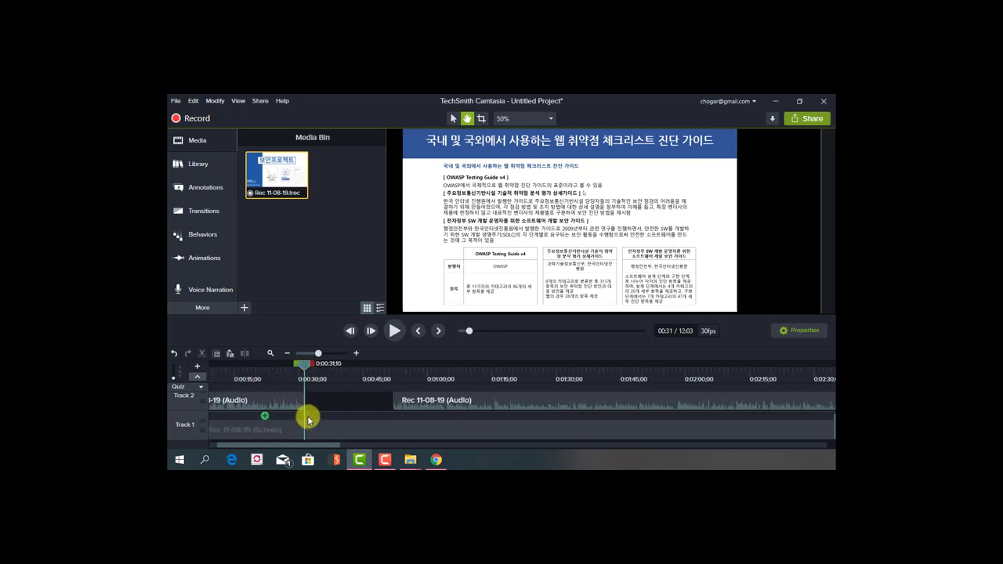
scroll(307, 415, down, 3)
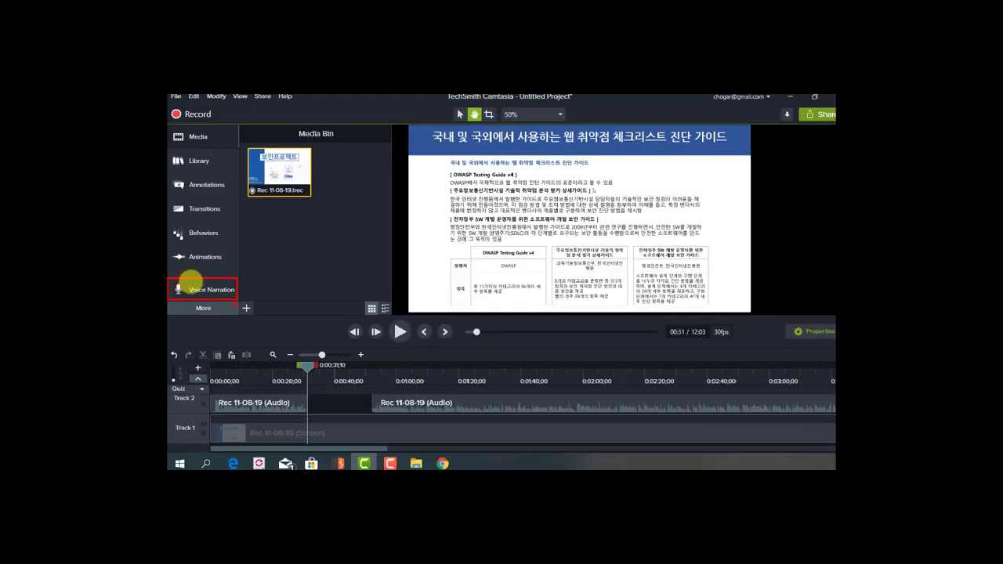
Set up Voice Narration with the Samson Meteor Mic as the input device and its recording level at maximum
click(216, 313)
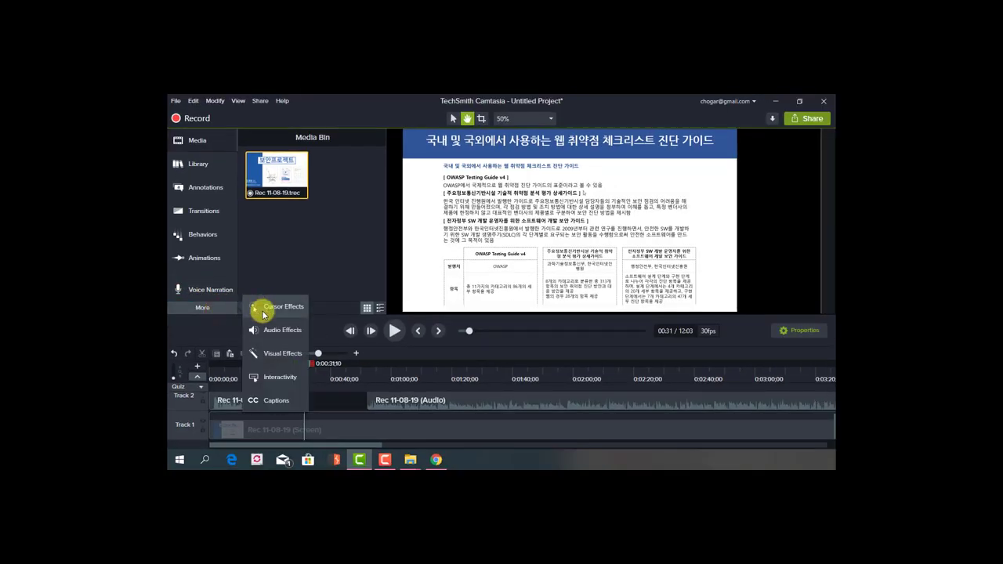
click(219, 313)
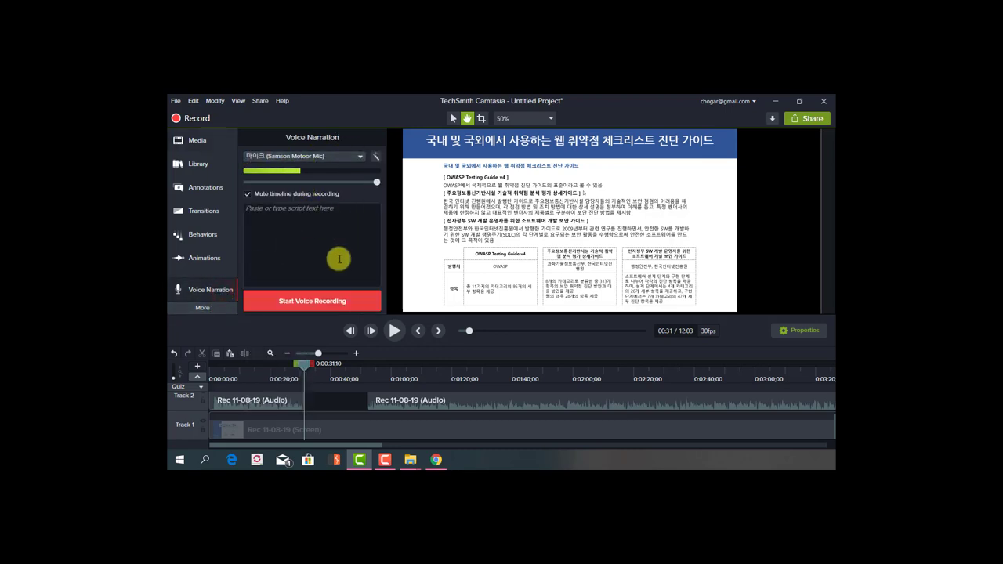
click(290, 156)
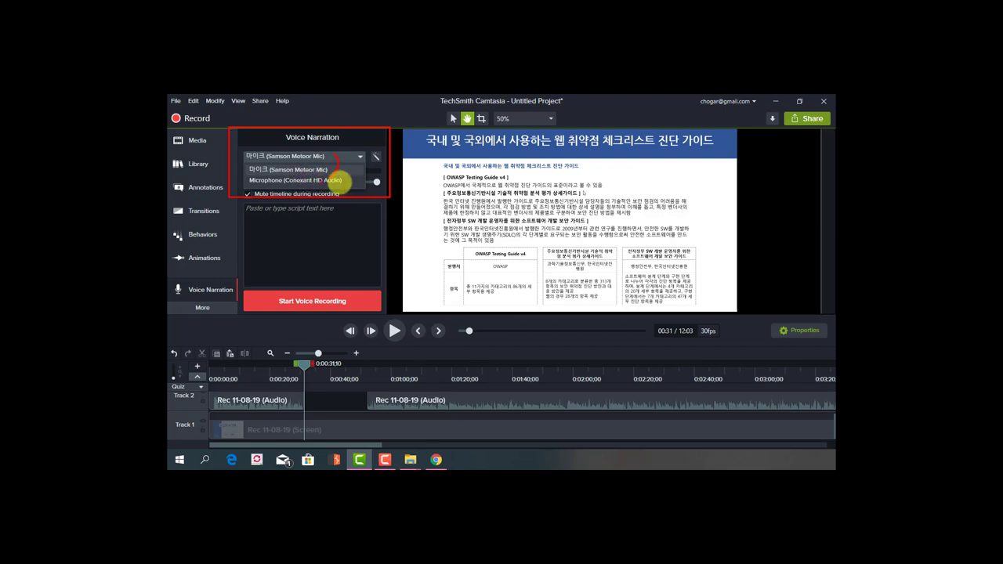
click(304, 169)
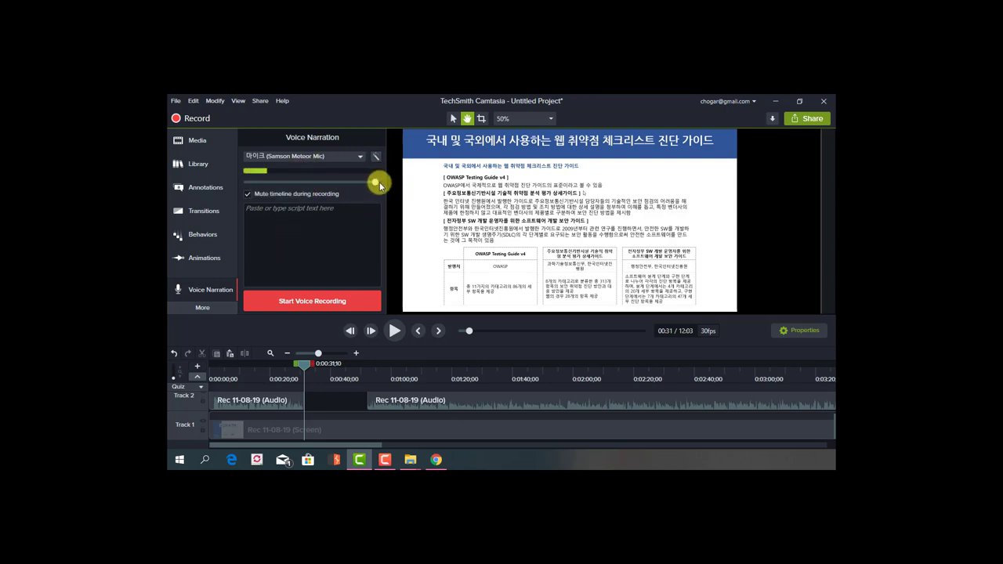
mouse_move(371, 186)
mouse_down()
mouse_move(340, 180)
mouse_move(381, 181)
mouse_move(324, 180)
mouse_move(378, 184)
mouse_up()
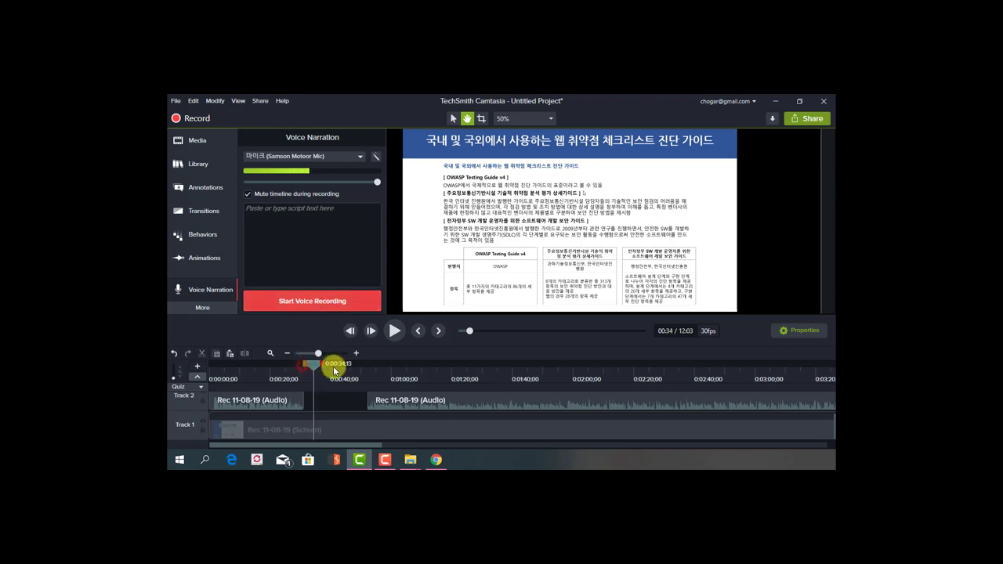
Record voice narration over the Track 2 gap from 0:00:31;00 for about 20 seconds and save it as Narration 2.m4a
drag(333, 366, 296, 367)
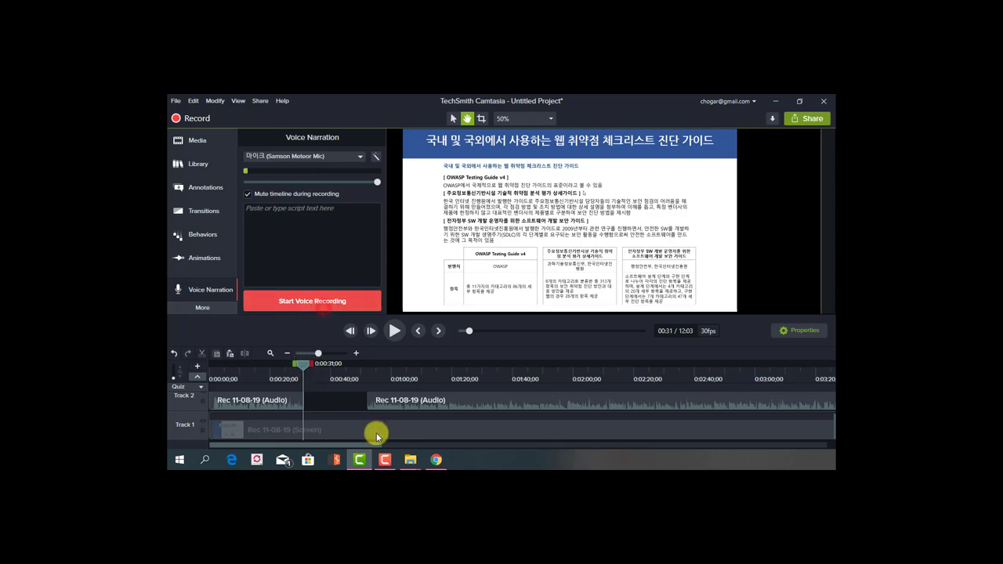
click(321, 304)
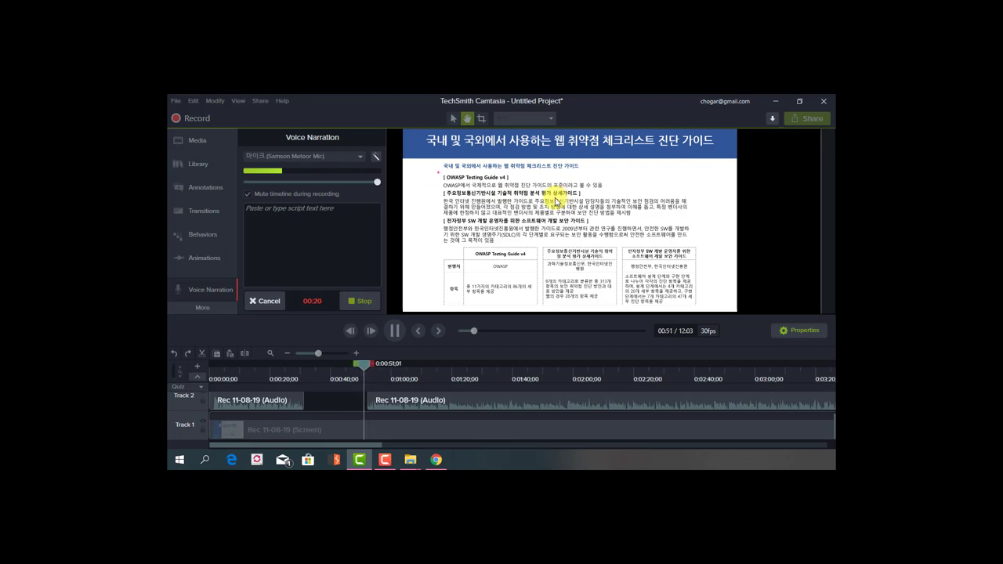
click(356, 304)
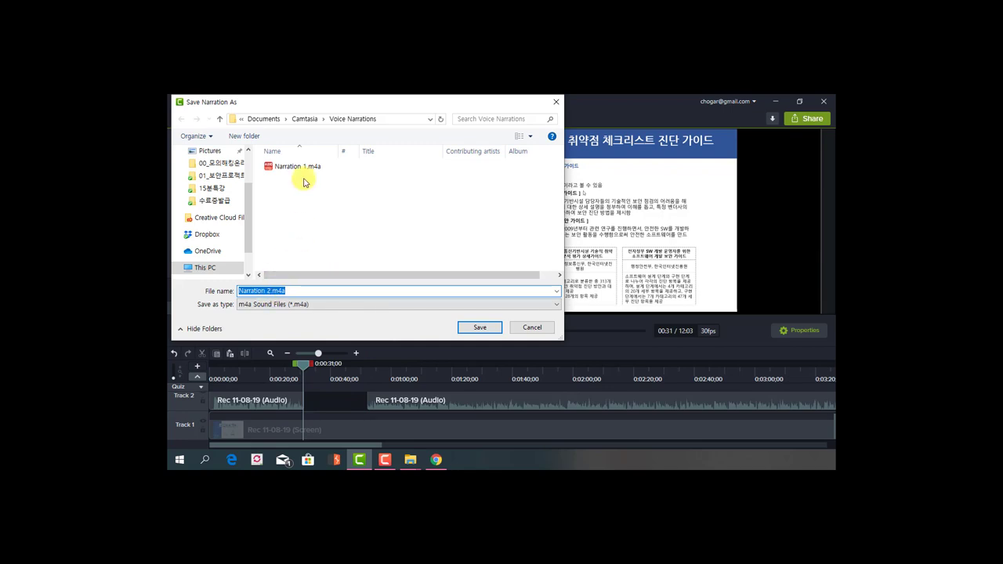
click(477, 328)
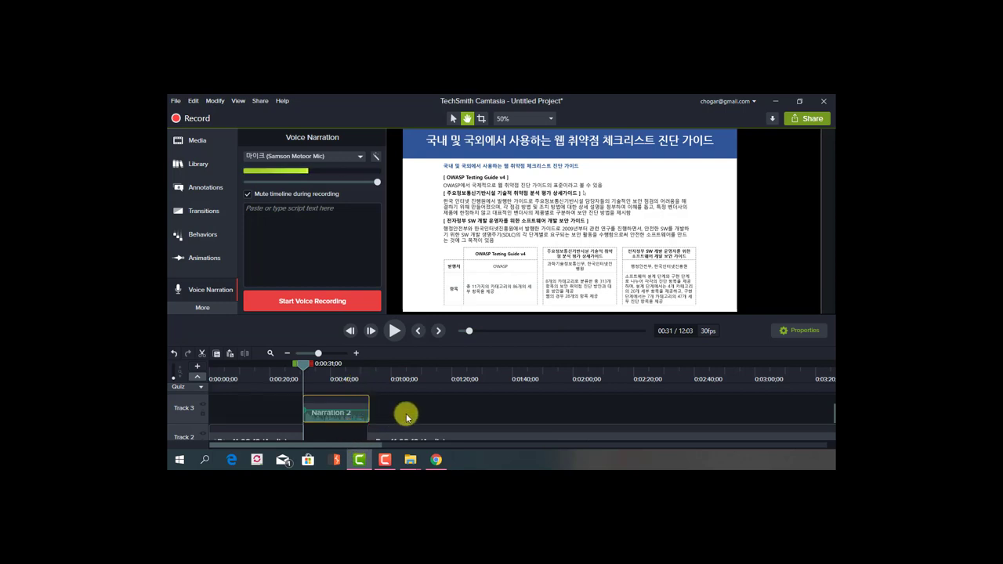
Split the new narration clip on Track 3 at 0:00:52;03 and remove the excess after it
click(366, 398)
drag(303, 363, 368, 370)
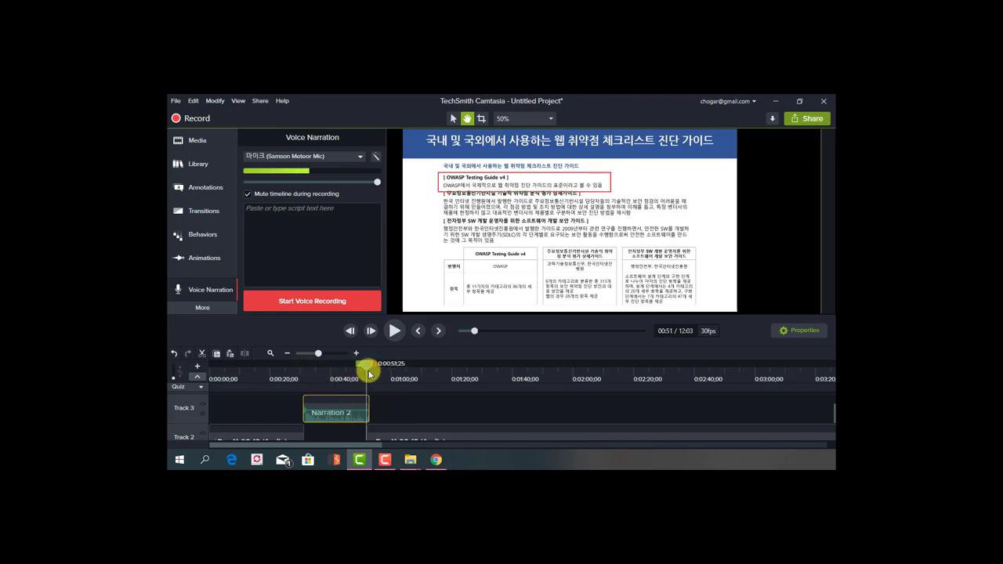
scroll(401, 430, up, 1)
scroll(401, 430, up, 2)
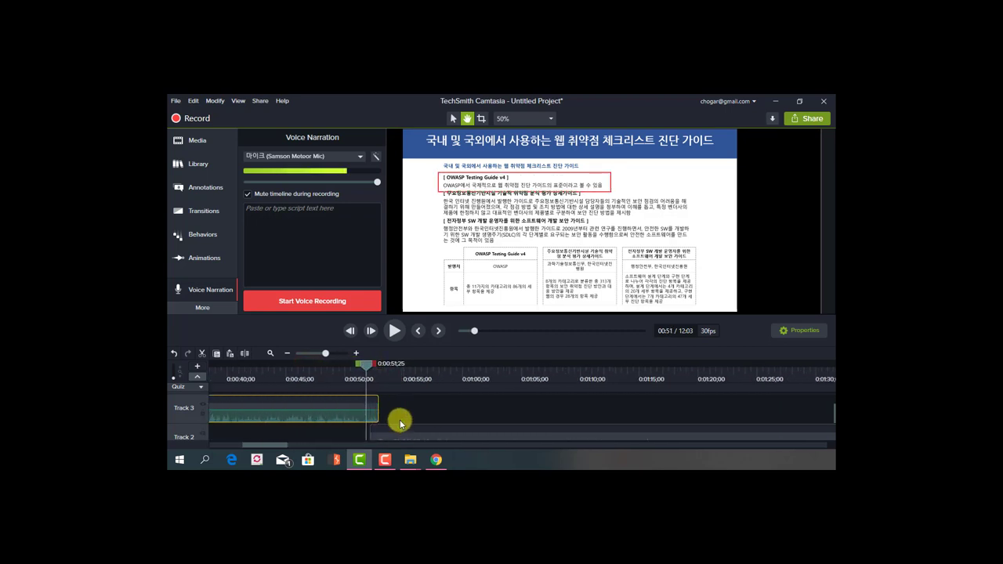
click(367, 363)
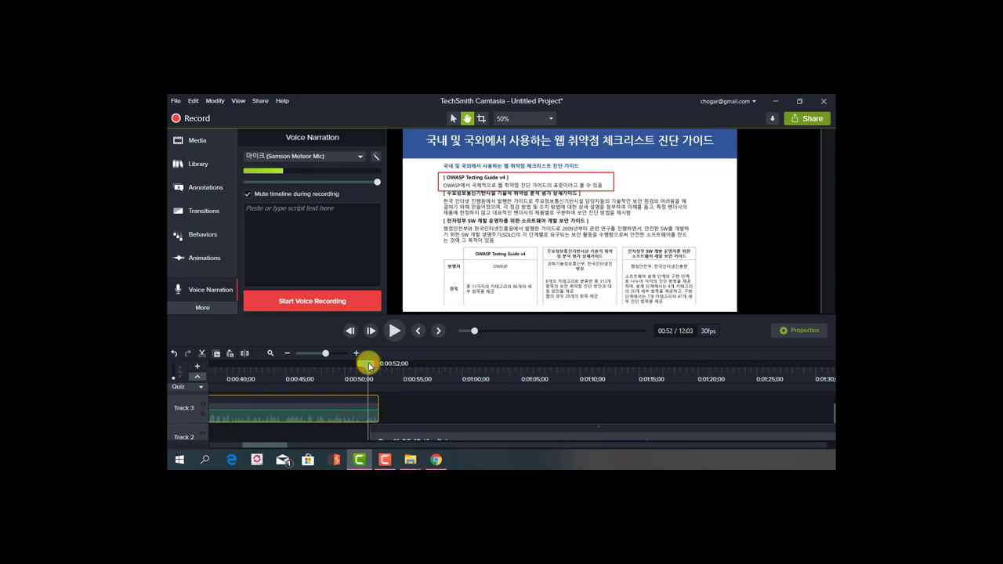
click(245, 355)
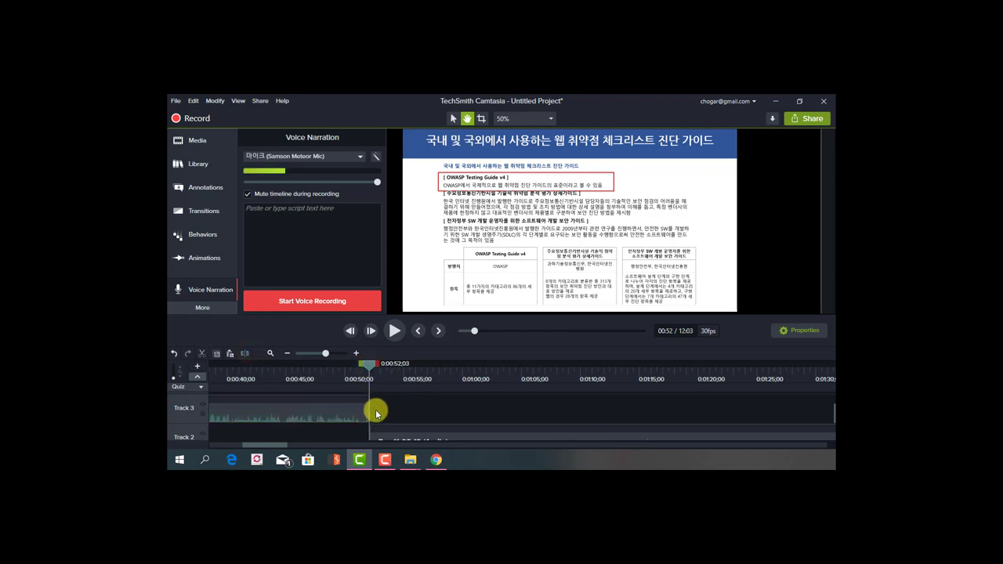
Shift the Narration 2 clip on Track 3 so its start aligns with the gap's start at 0:00:31;10
scroll(391, 407, down, 3)
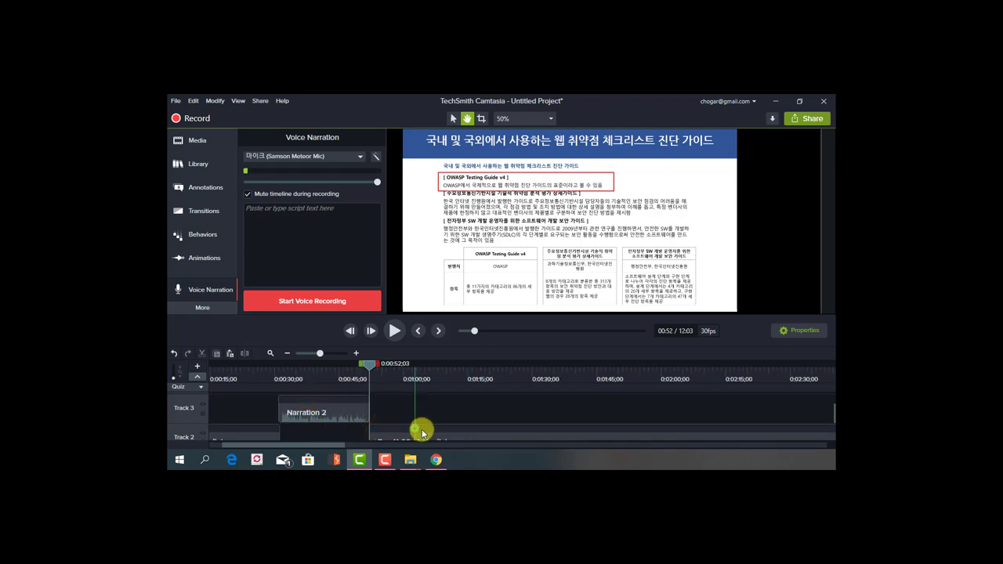
click(464, 437)
scroll(464, 437, down, 1)
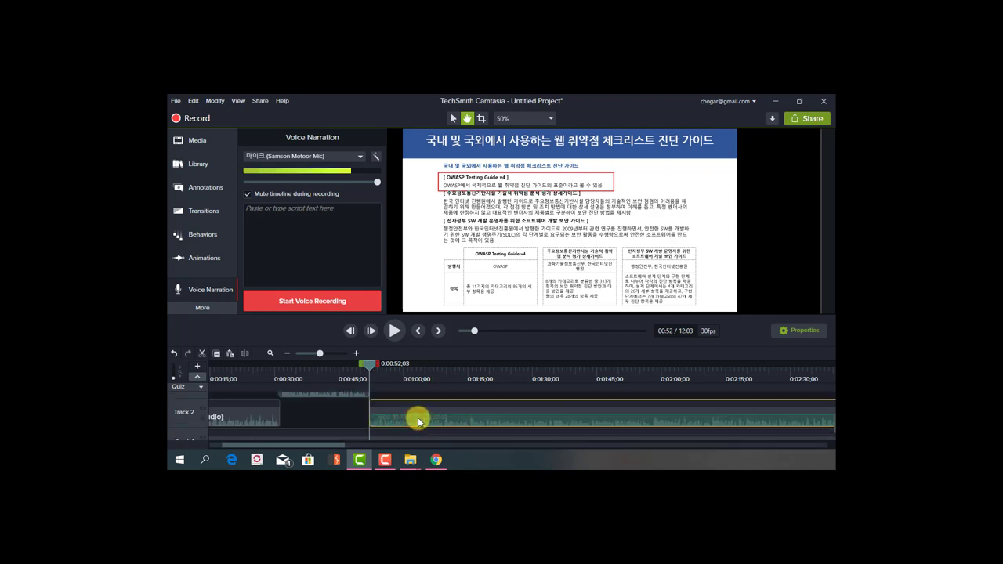
scroll(315, 414, up, 1)
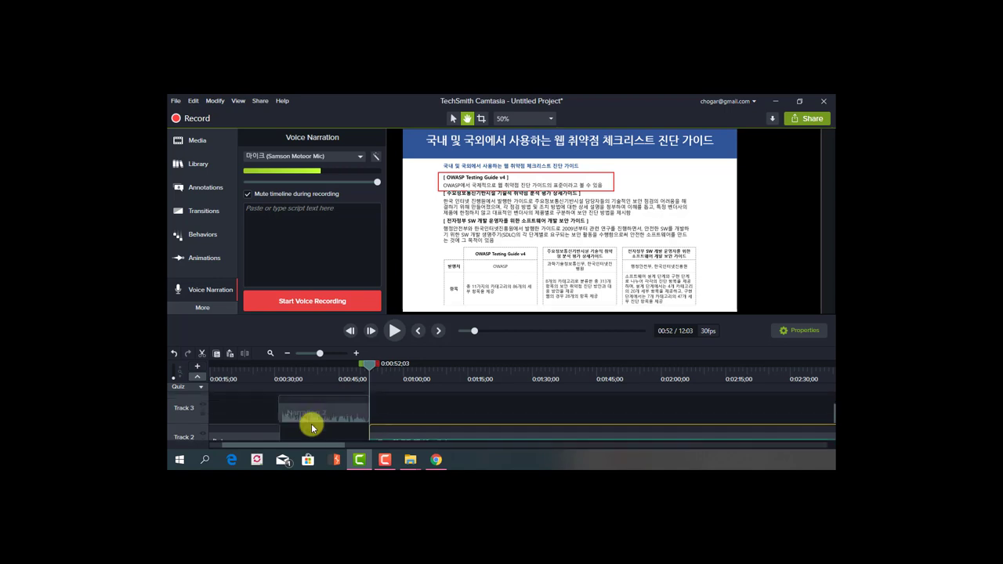
scroll(323, 414, down, 1)
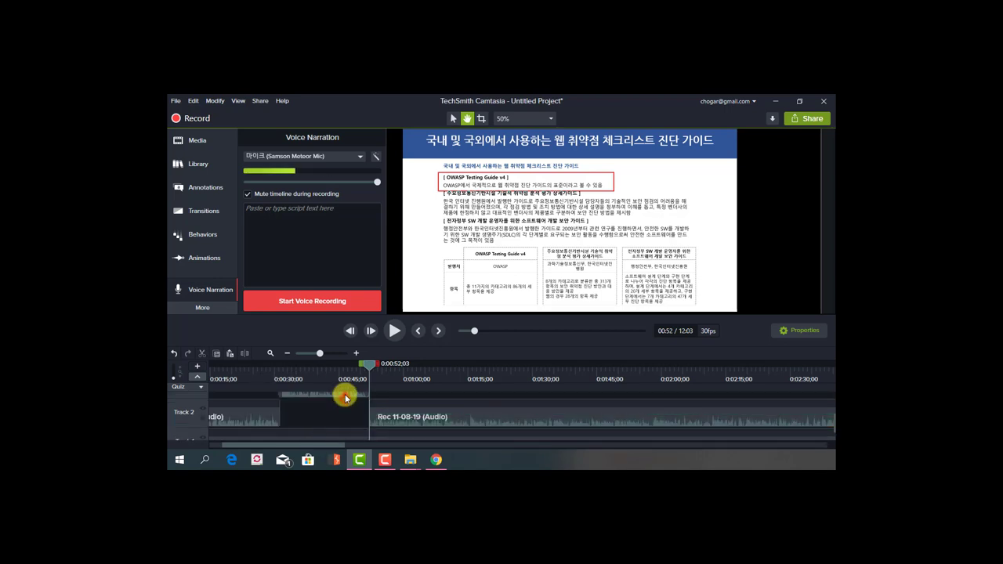
scroll(337, 400, up, 1)
click(332, 409)
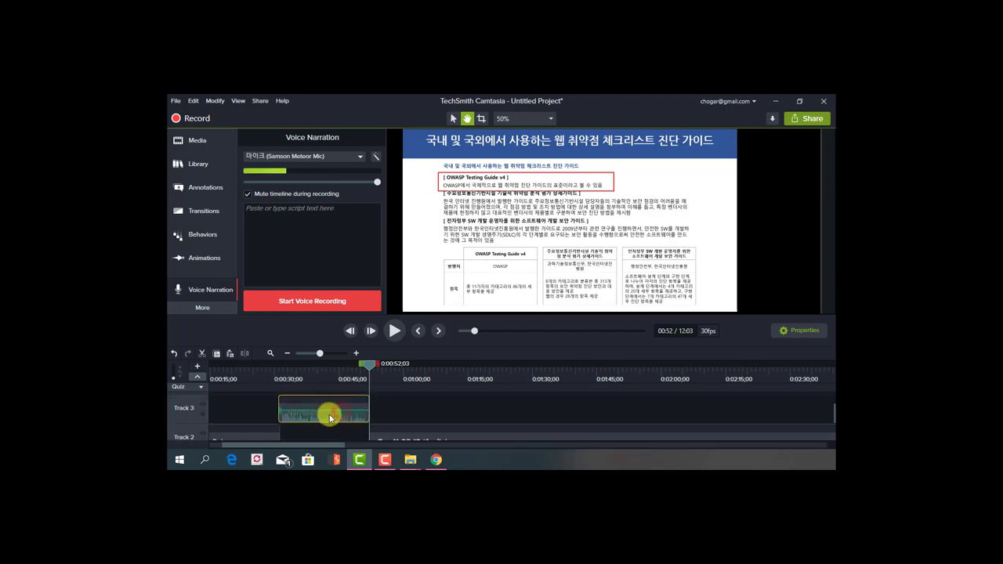
mouse_move(333, 438)
mouse_down()
mouse_move(316, 444)
mouse_move(344, 442)
mouse_move(338, 394)
mouse_move(331, 436)
mouse_up()
scroll(331, 436, down, 1)
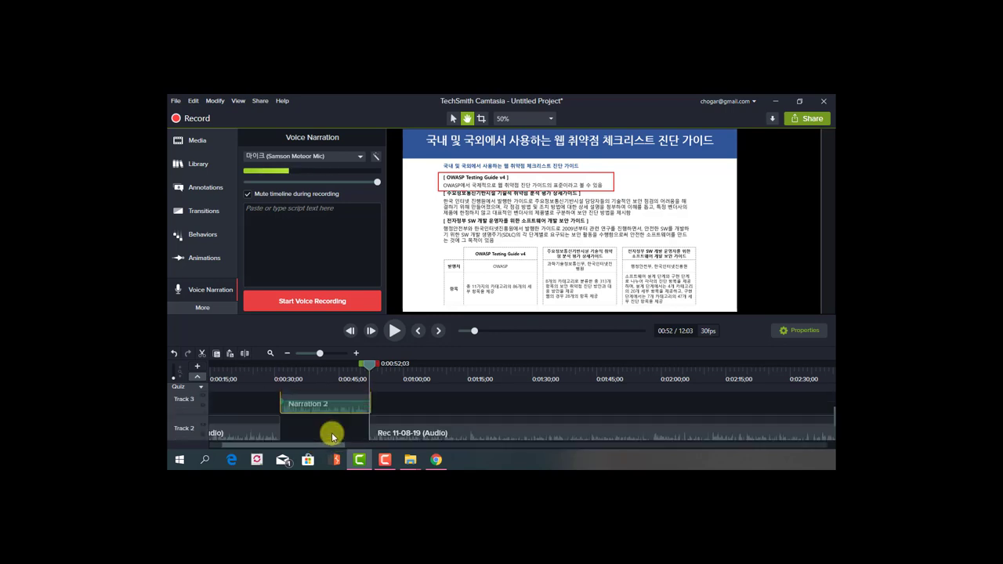
scroll(332, 435, up, 1)
scroll(331, 434, up, 1)
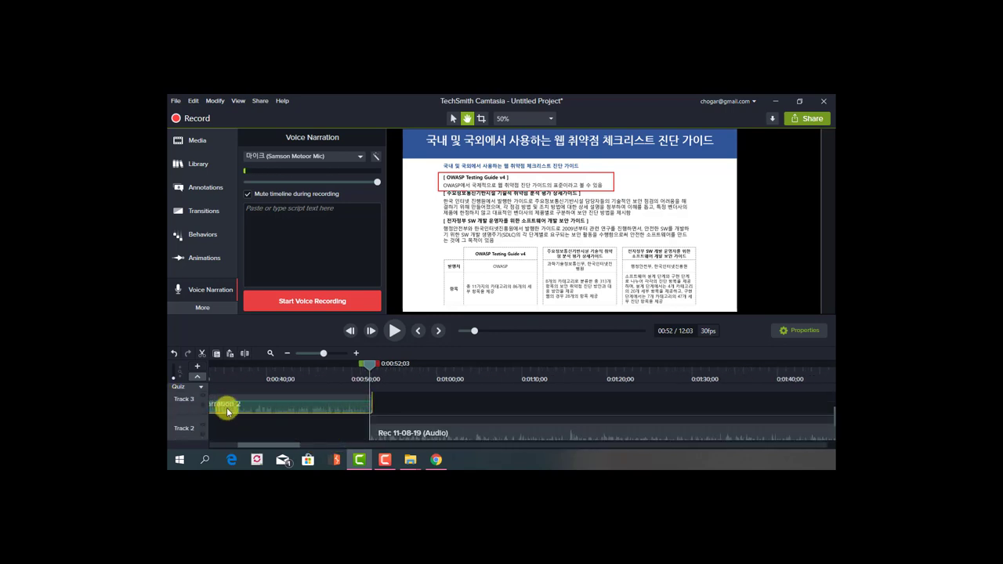
mouse_move(249, 406)
mouse_down()
mouse_move(281, 407)
mouse_move(261, 406)
mouse_up()
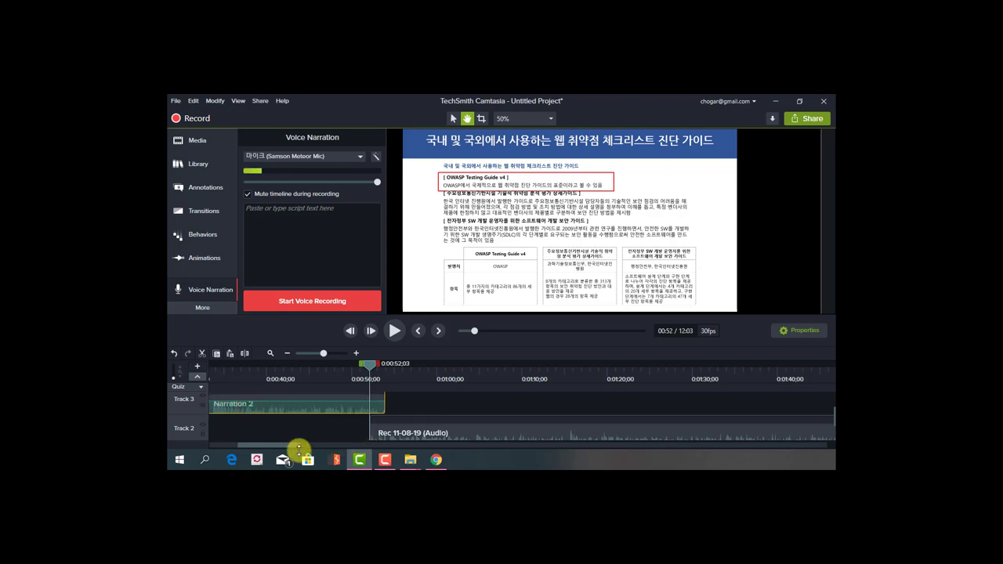
drag(295, 448, 308, 413)
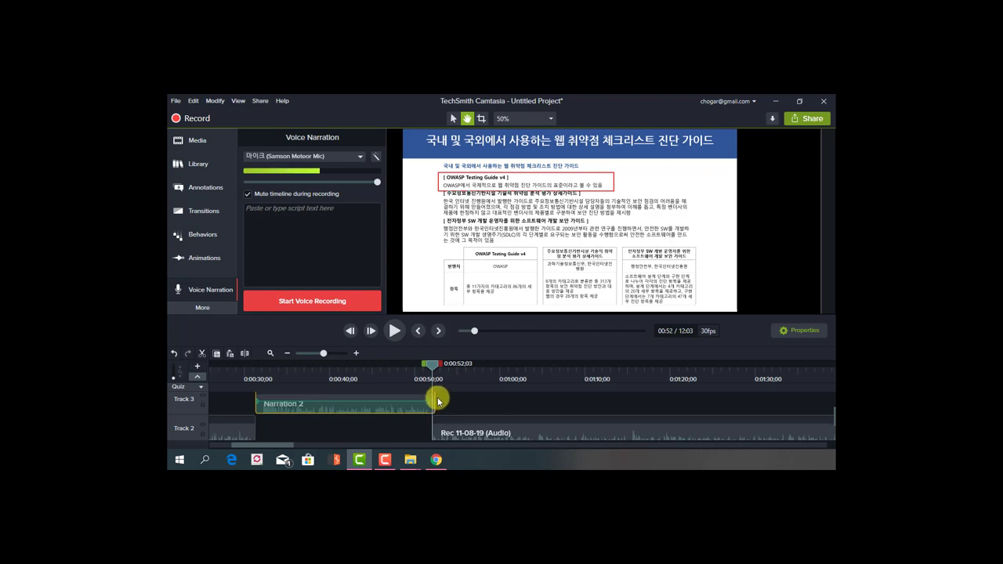
Split the Narration 2 clip again at 0:00:52;04, where the following audio on Track 2 begins
drag(441, 369, 447, 368)
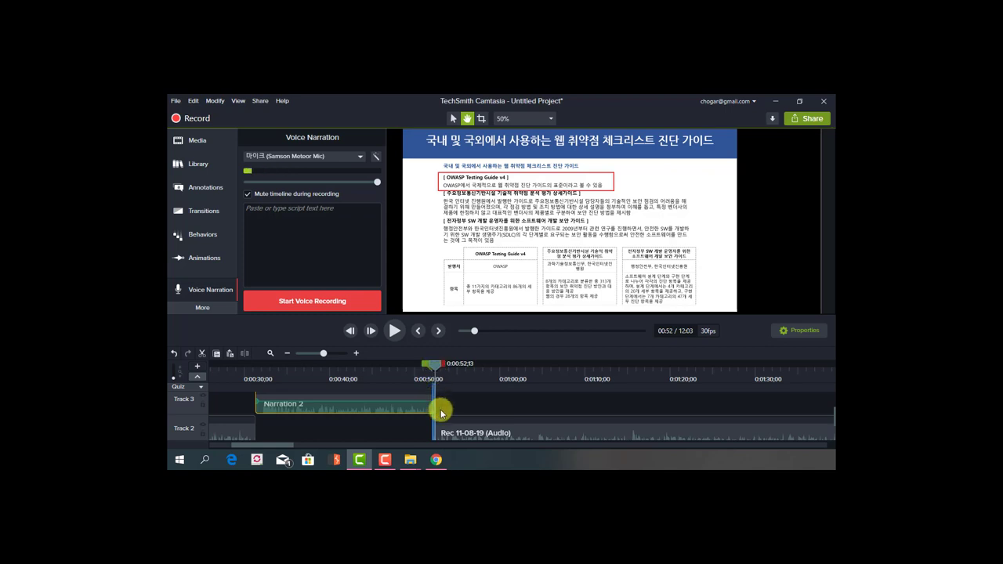
key(Delete)
drag(451, 419, 448, 417)
drag(443, 364, 439, 364)
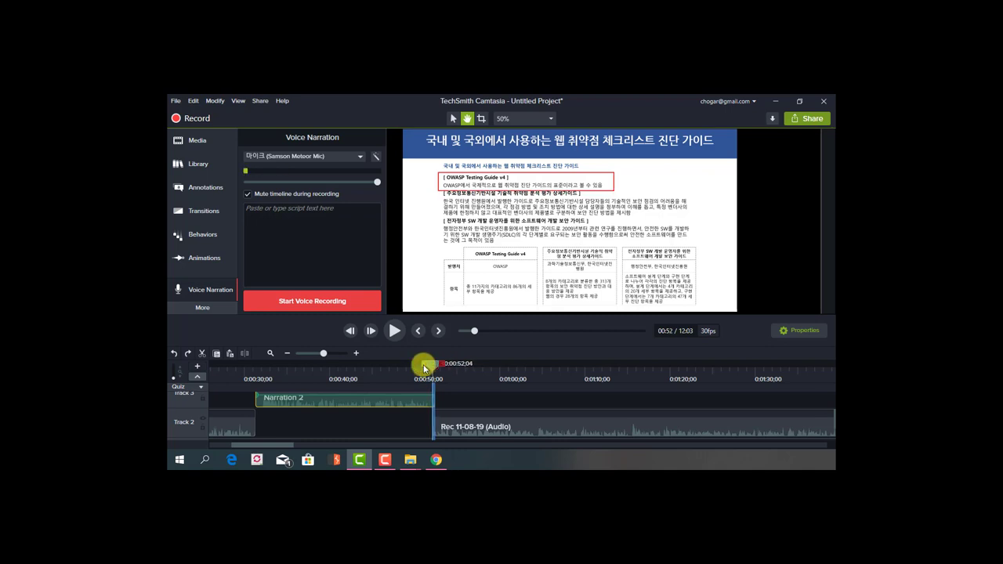
click(245, 353)
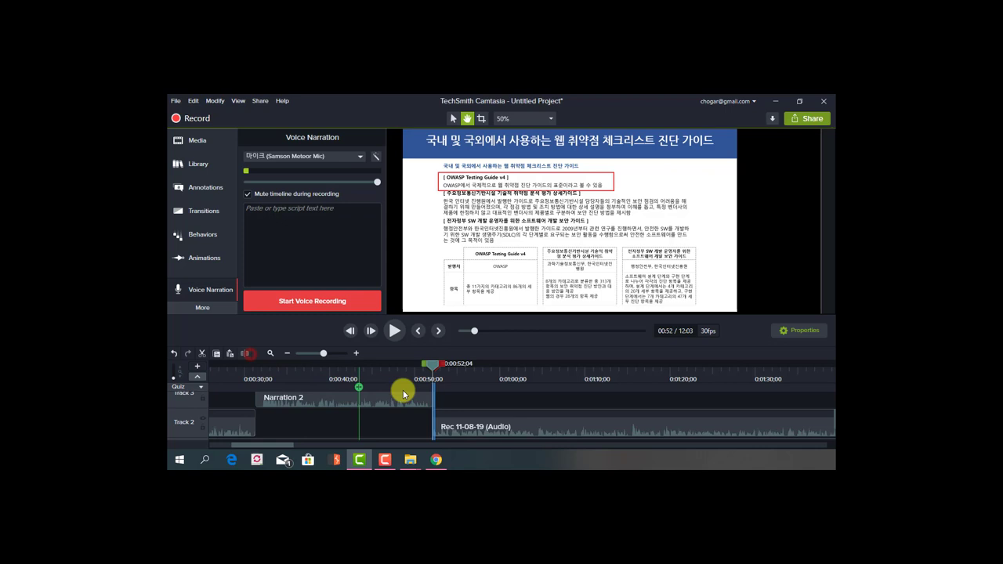
Delete the short leftover narration piece after 0:00:52;04, undoing any stray time selection
click(455, 404)
mouse_move(432, 365)
mouse_down()
mouse_move(372, 365)
mouse_move(406, 366)
mouse_up()
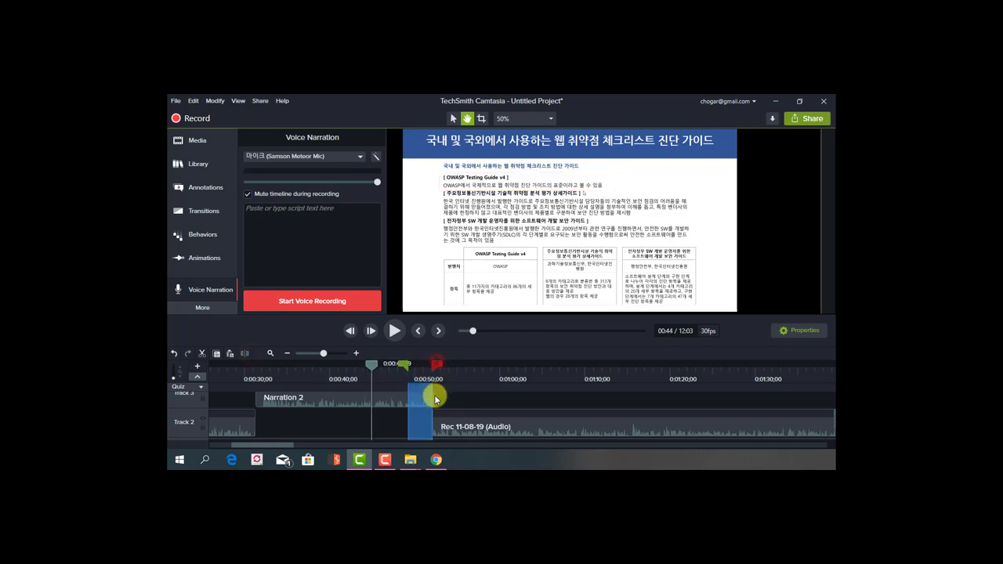
click(436, 396)
key(Delete)
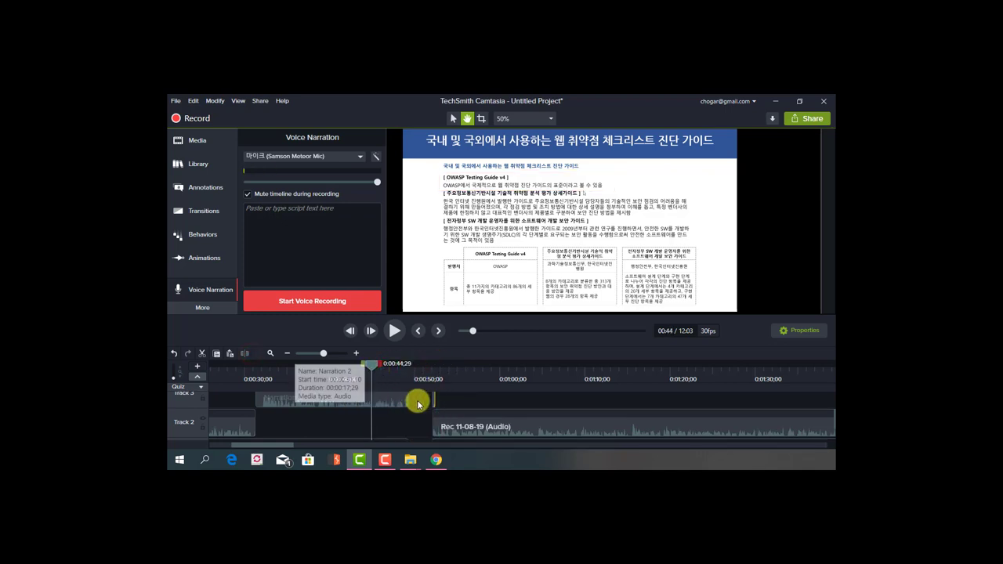
key(ctrl+z)
key(ctrl+z)
click(461, 403)
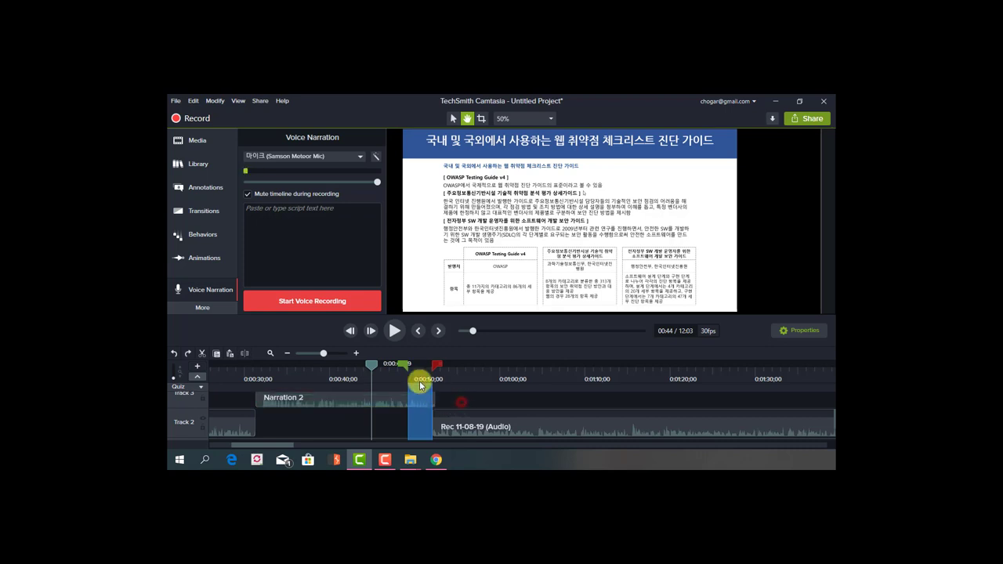
key(ctrl+z)
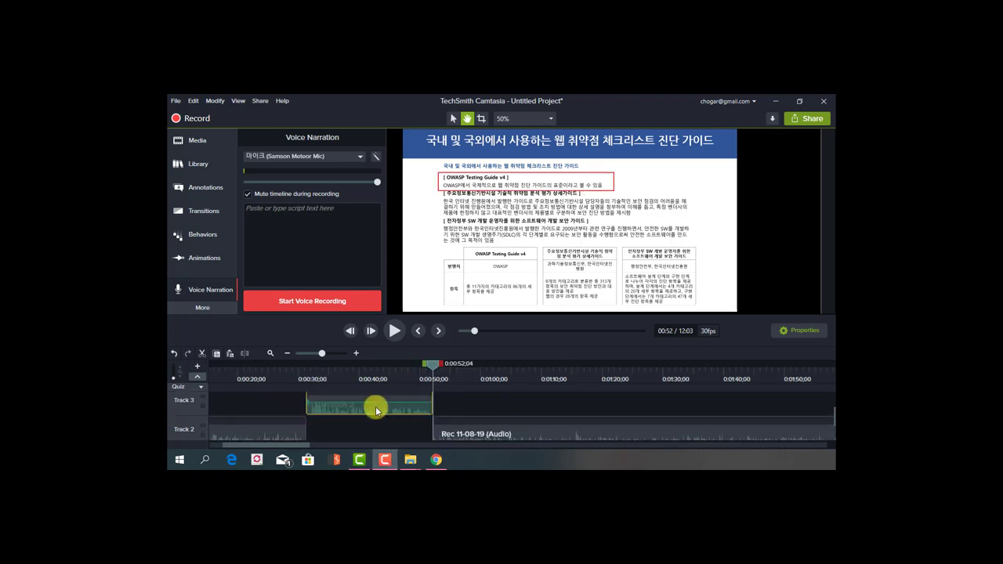
Move the trimmed Narration 2 clip from Track 3 down into the gap on Track 2
click(375, 406)
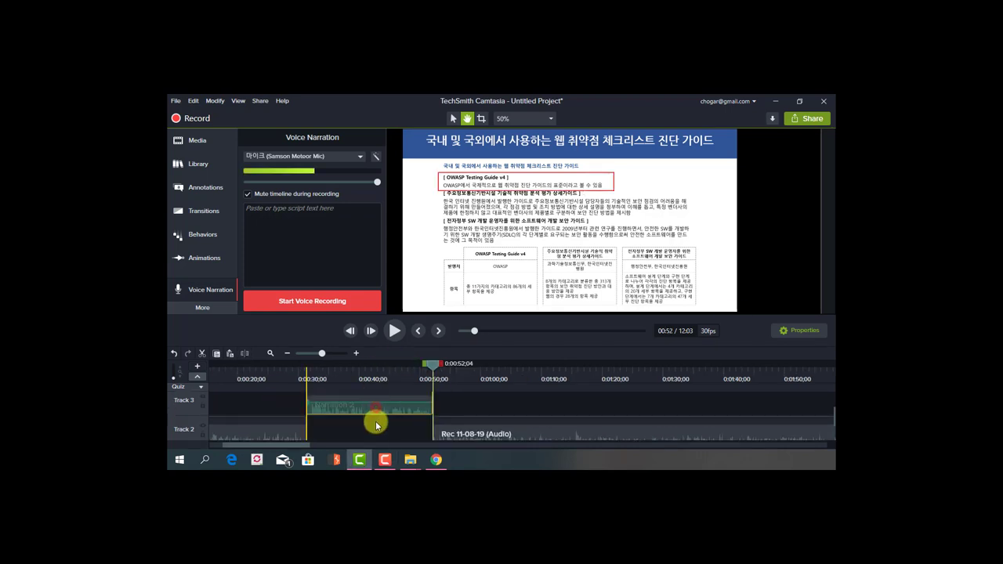
drag(375, 425, 375, 425)
click(500, 407)
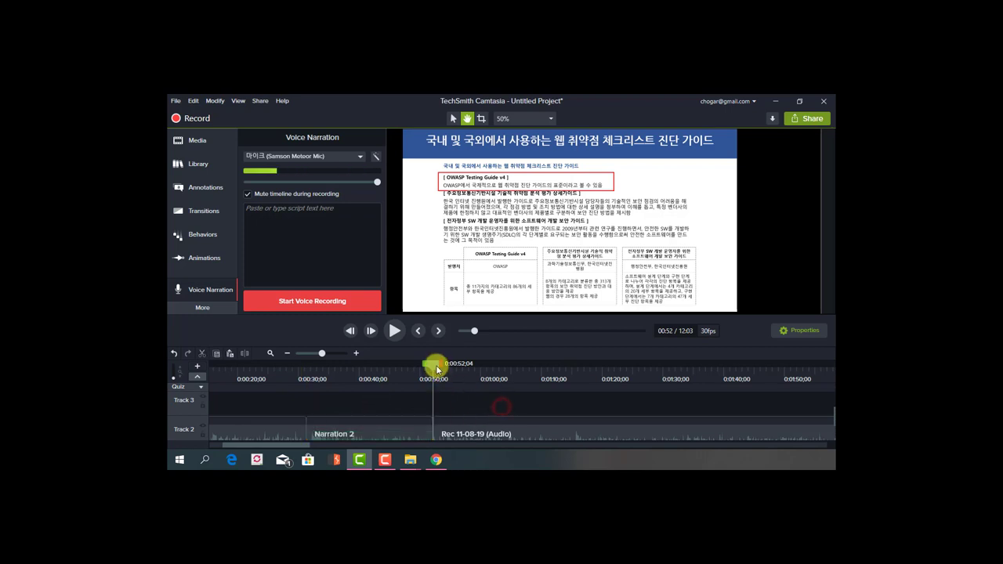
Play back part of the narration and its join with the following recording audio around 0:00:52
drag(436, 369, 371, 363)
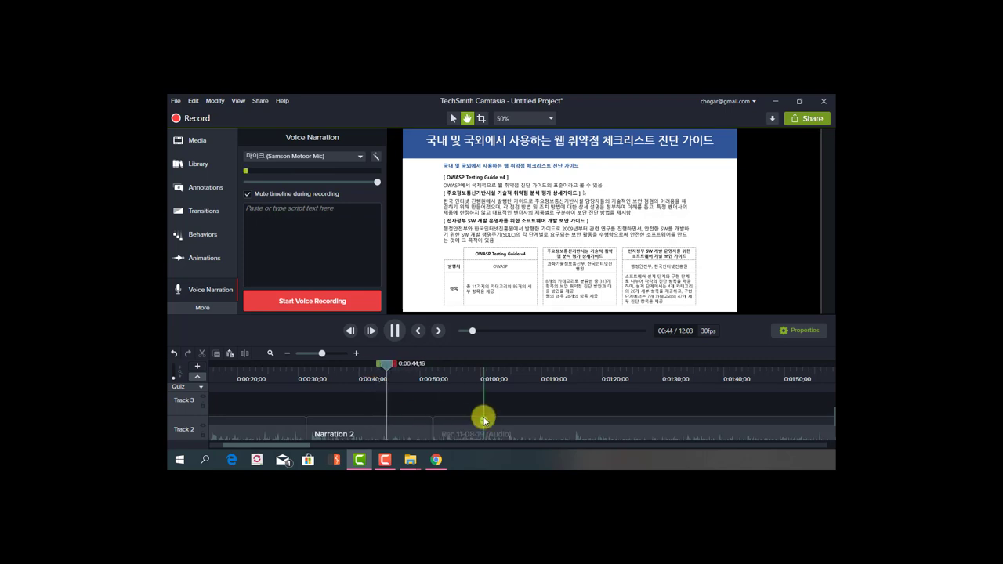
drag(399, 363, 424, 370)
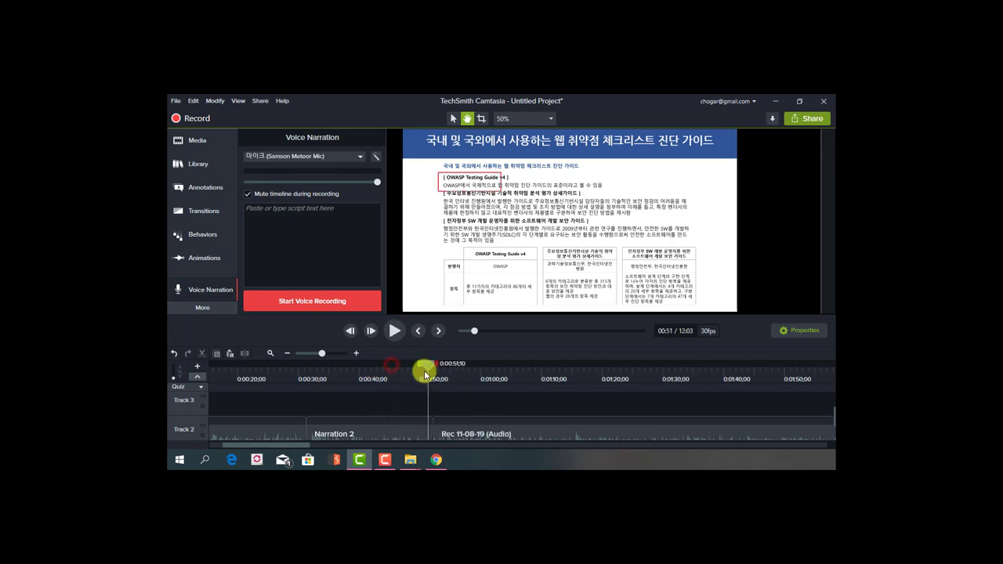
key(space)
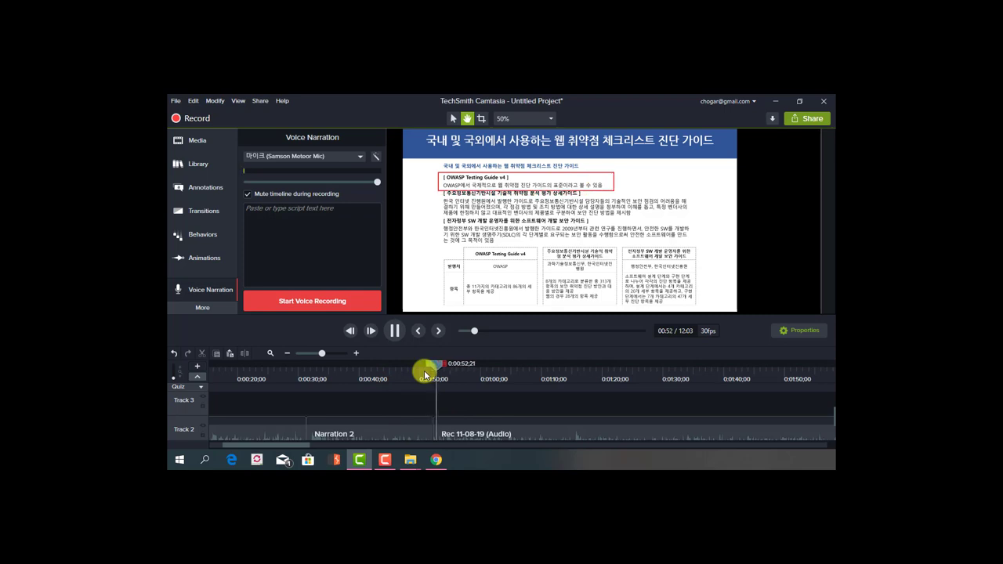
key(space)
Examine how the narration sits between the original audio clips on Track 2, above the screen recording on Track 1
scroll(457, 407, down, 1)
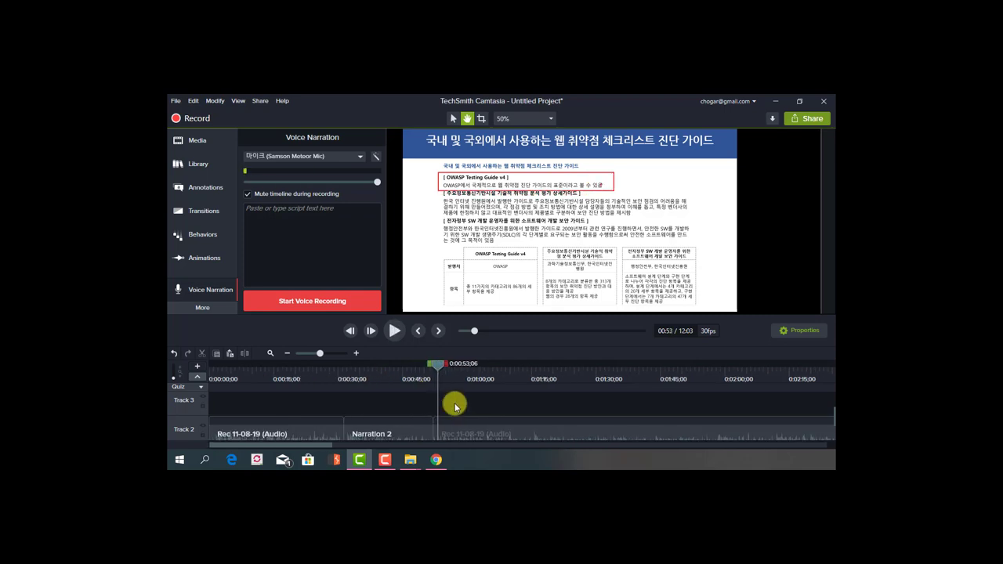
scroll(465, 407, down, 2)
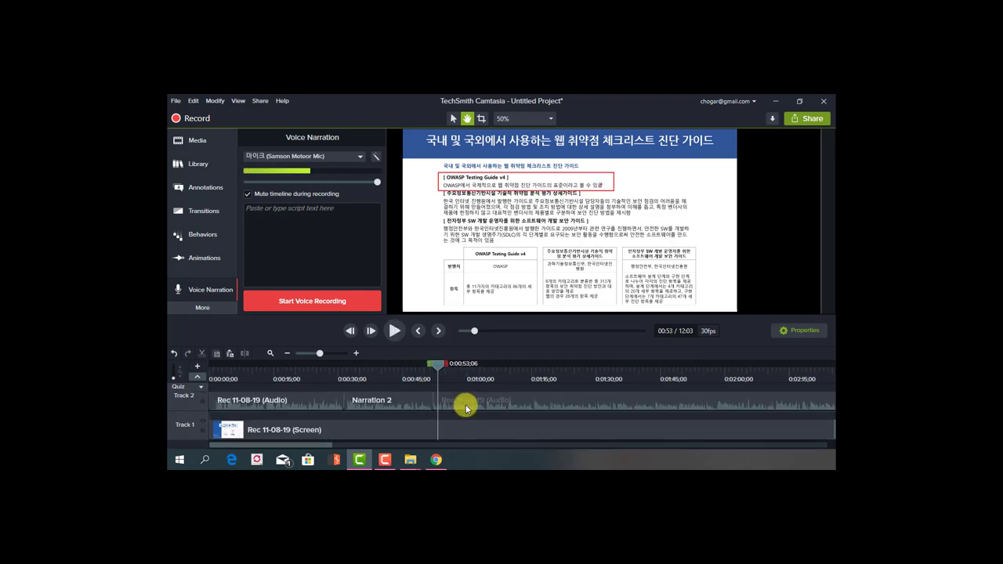
scroll(461, 420, up, 1)
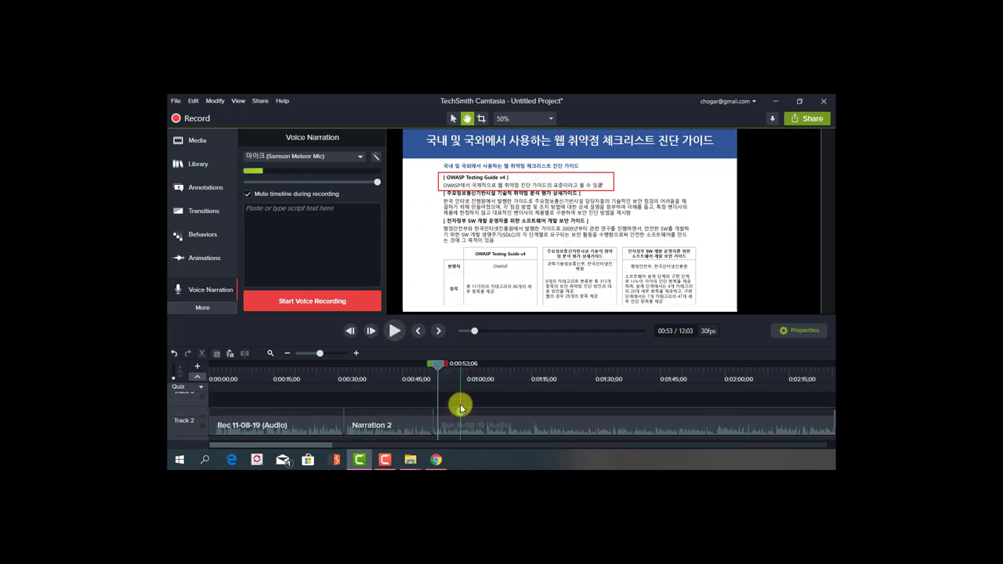
scroll(461, 408, down, 2)
scroll(466, 413, down, 2)
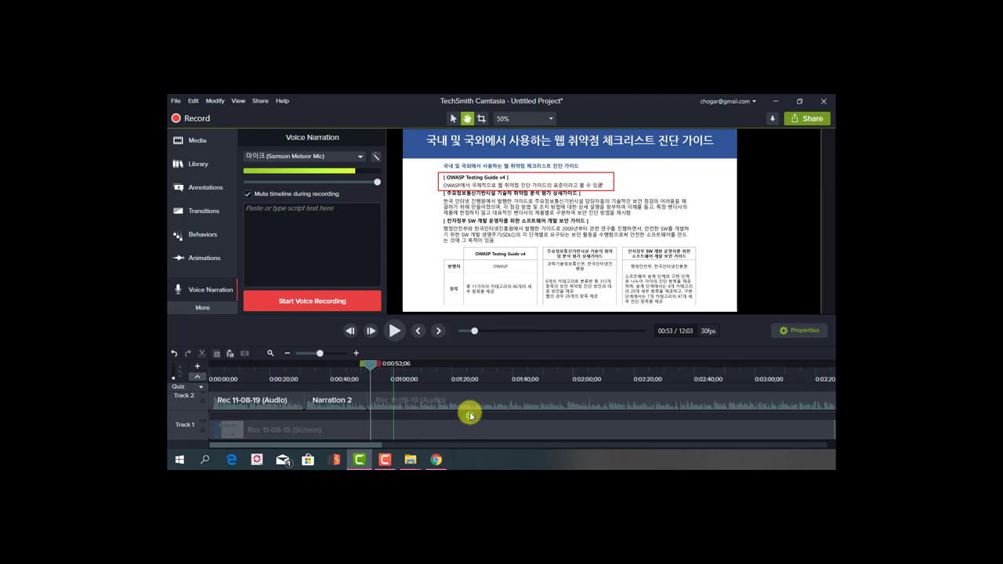
scroll(450, 419, up, 2)
scroll(358, 418, down, 2)
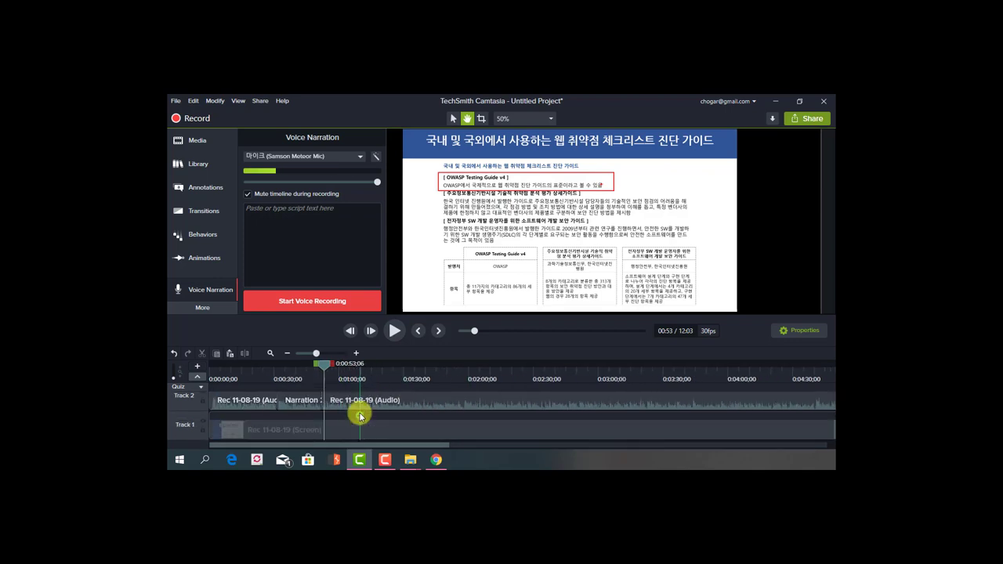
Select the Narration 2 clip and scrub from it to 0:01:07;07 in the following audio to check the picture
click(292, 403)
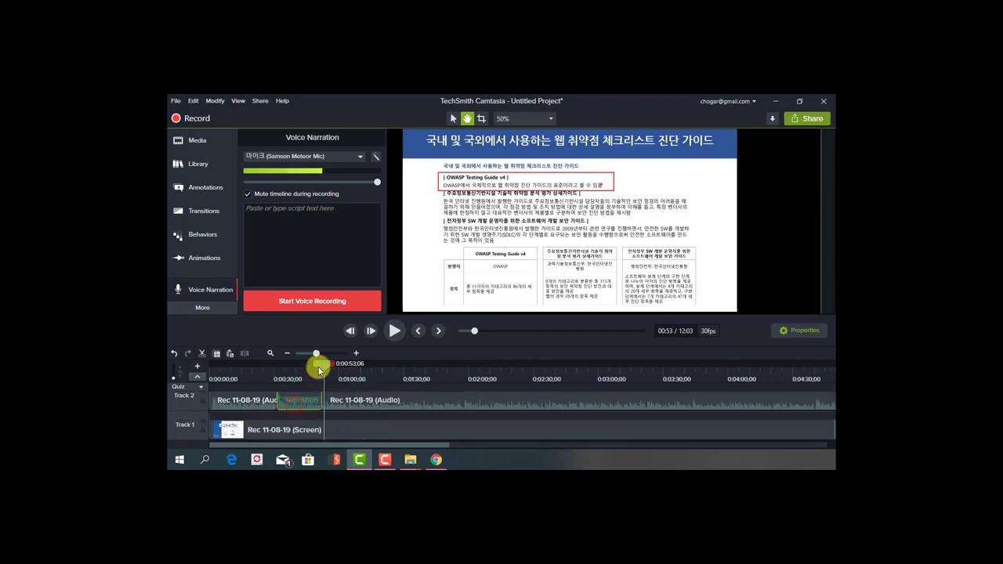
mouse_move(324, 366)
mouse_down()
mouse_move(273, 361)
mouse_move(328, 369)
mouse_move(311, 372)
mouse_up()
click(309, 368)
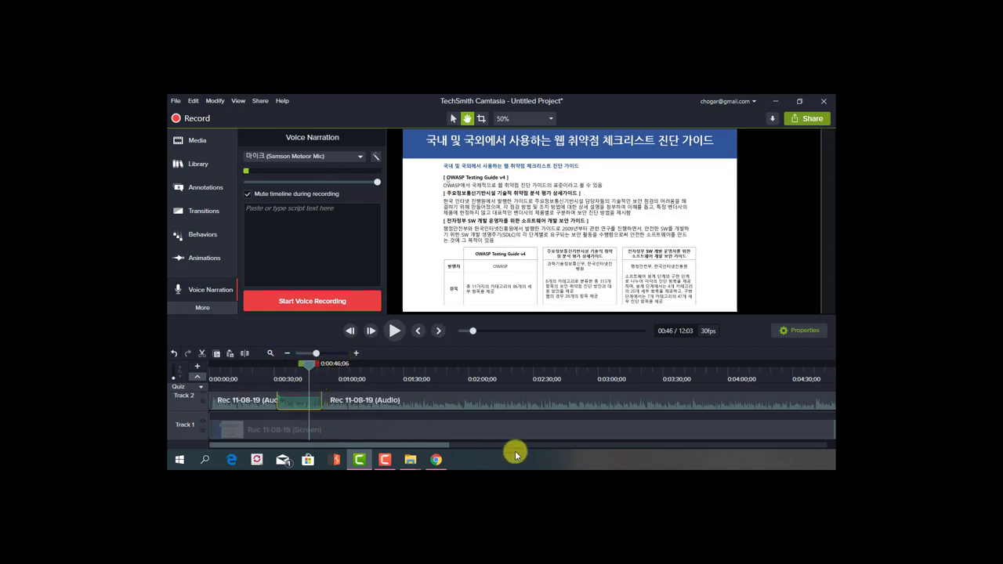
scroll(363, 426, up, 2)
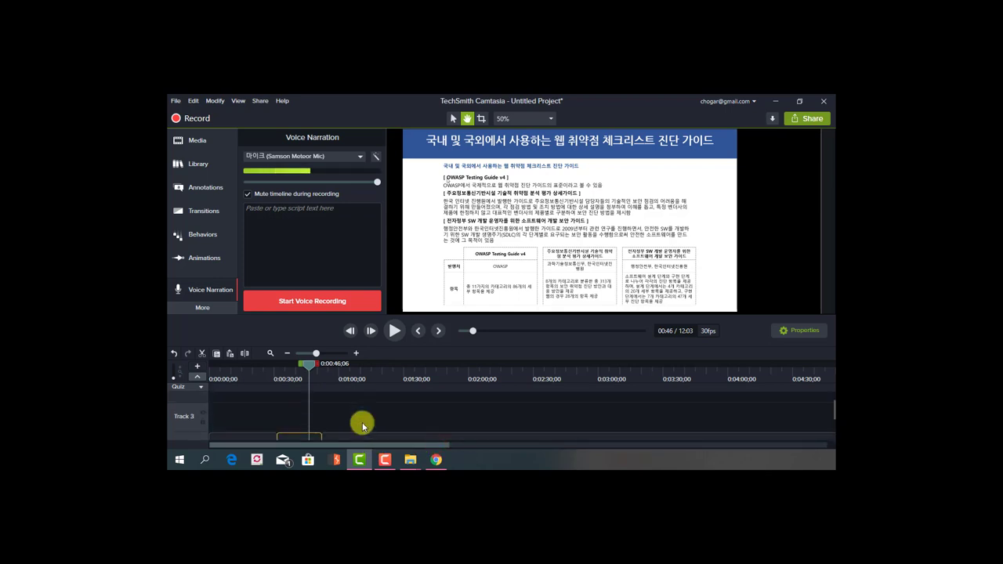
scroll(363, 426, down, 1)
scroll(363, 423, down, 1)
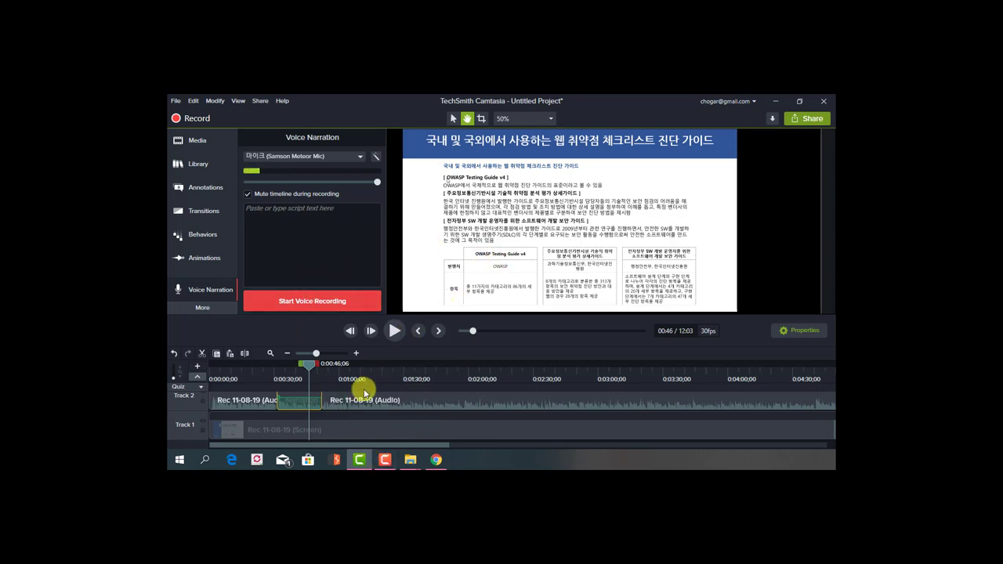
mouse_move(313, 365)
mouse_down()
mouse_move(304, 362)
mouse_move(351, 363)
mouse_move(351, 400)
mouse_up()
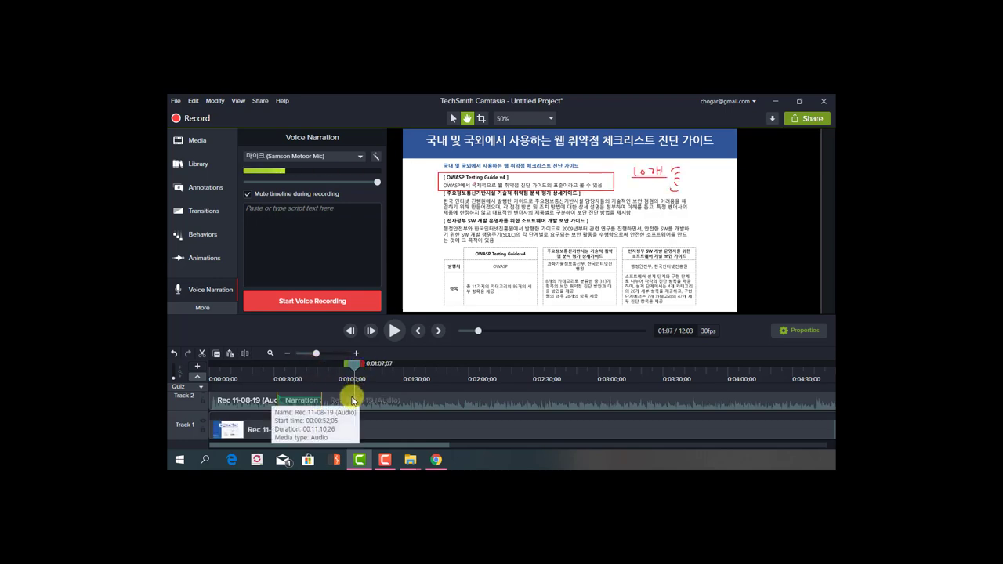